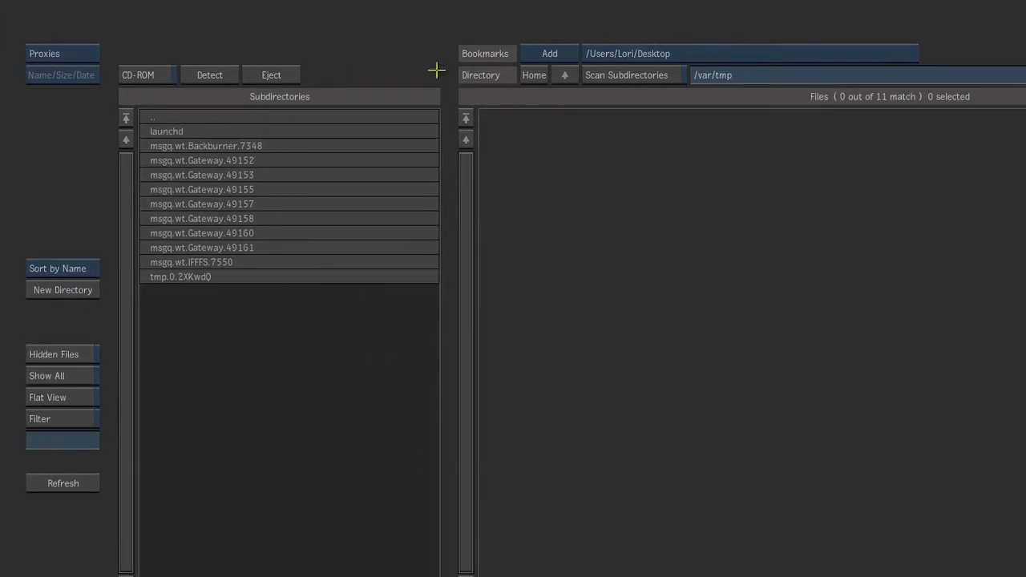
# Load the Twixtor spark from the bookmarked /usr/discreet/sparks directory
pyautogui.click(670, 53)
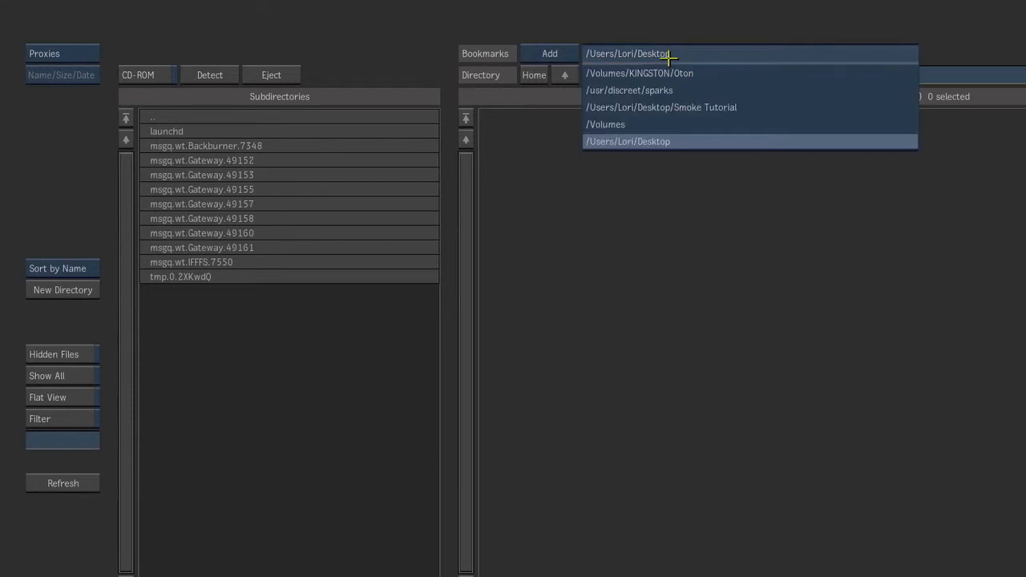
pyautogui.click(660, 93)
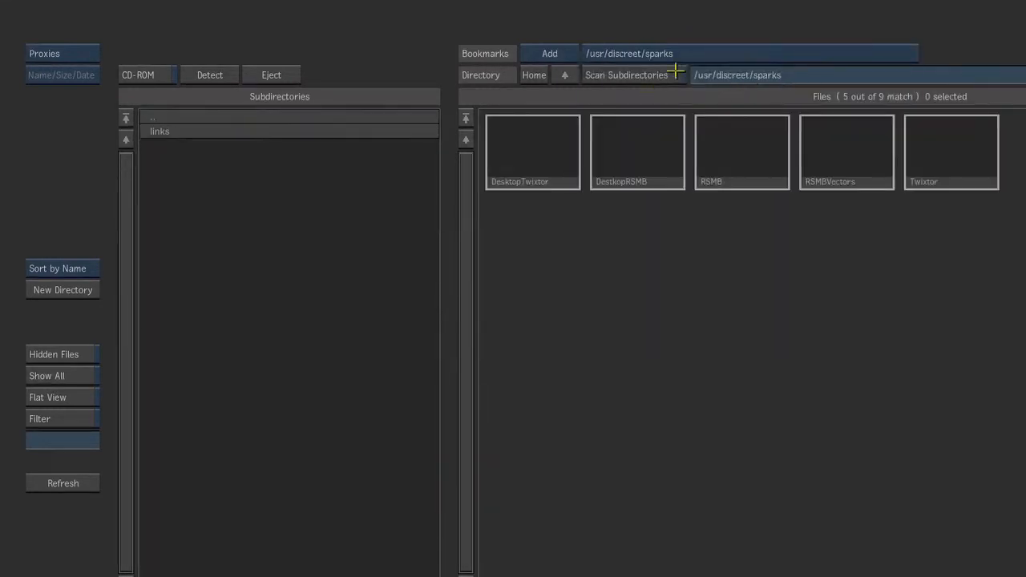
pyautogui.click(942, 159)
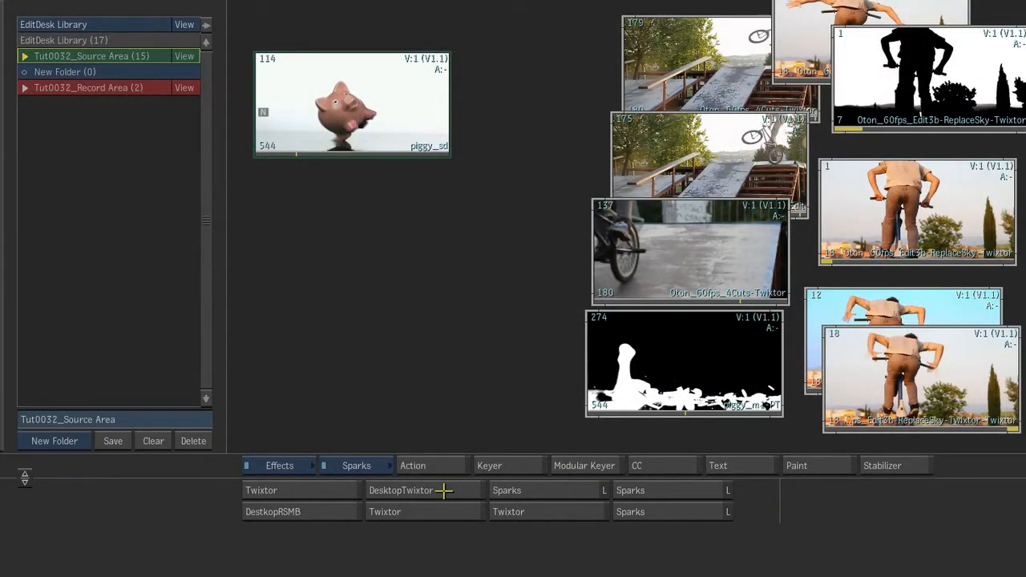
# Apply the DesktopTwixtor spark with a Speed Factor of 0.20 to the piggy_sd clip and place the result in the empty desktop area below it
pyautogui.click(443, 489)
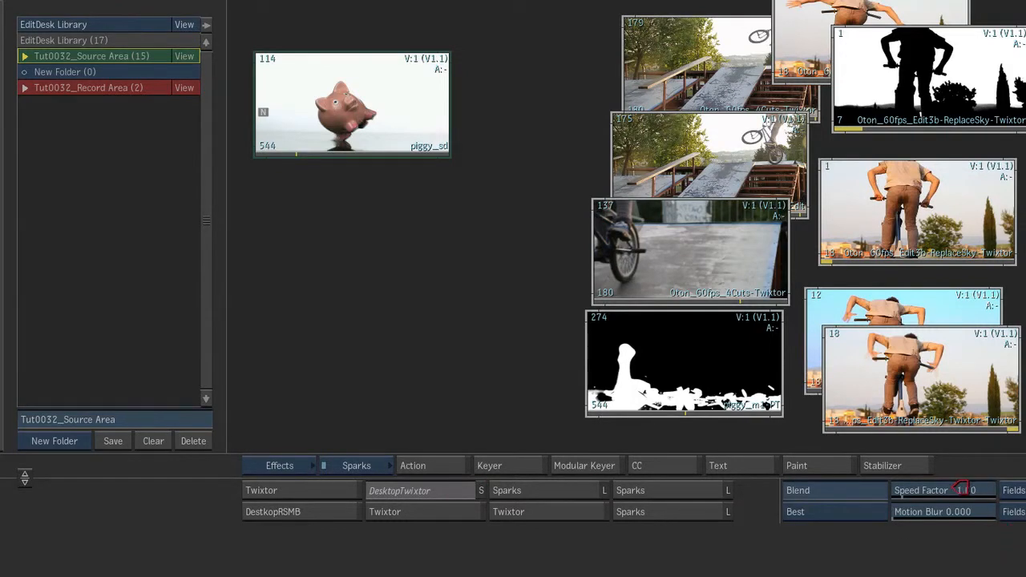
pyautogui.click(962, 491)
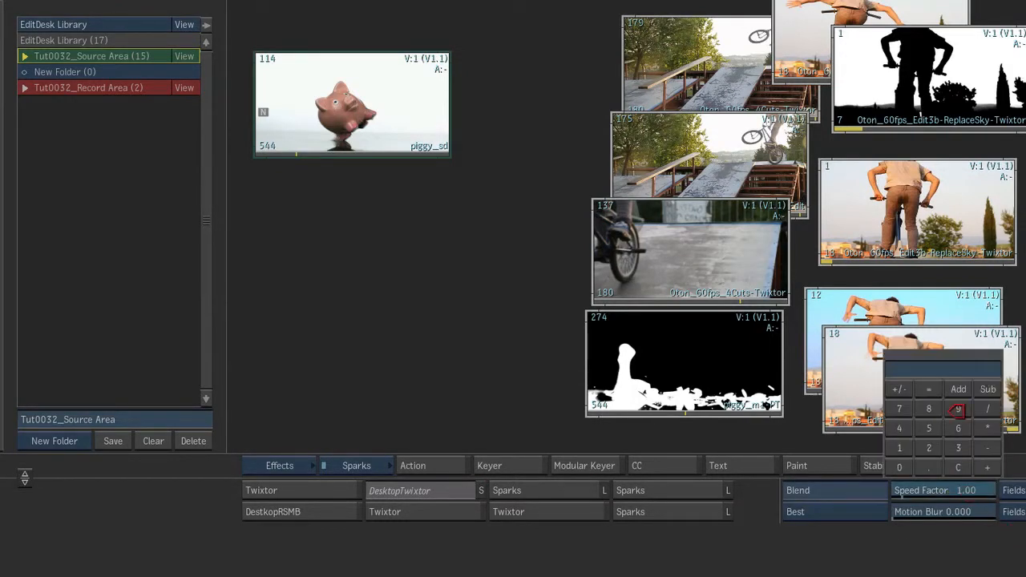
pyautogui.press('Return')
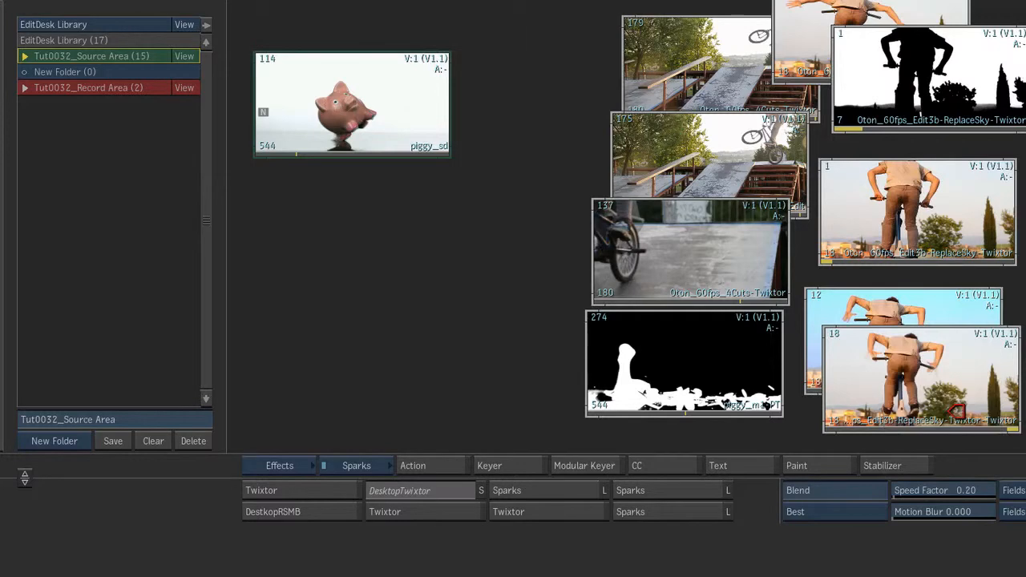
pyautogui.click(279, 59)
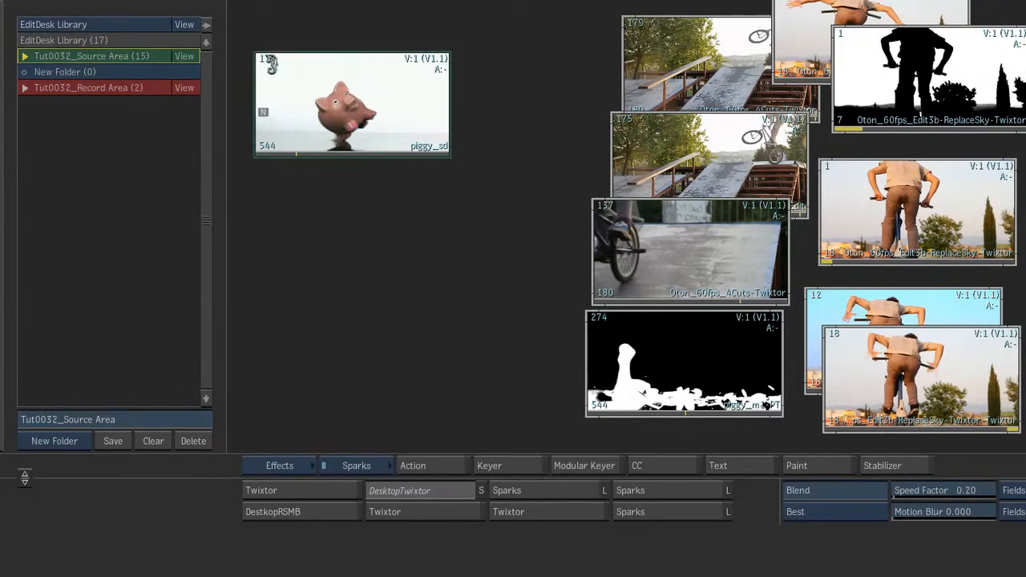
pyautogui.click(325, 222)
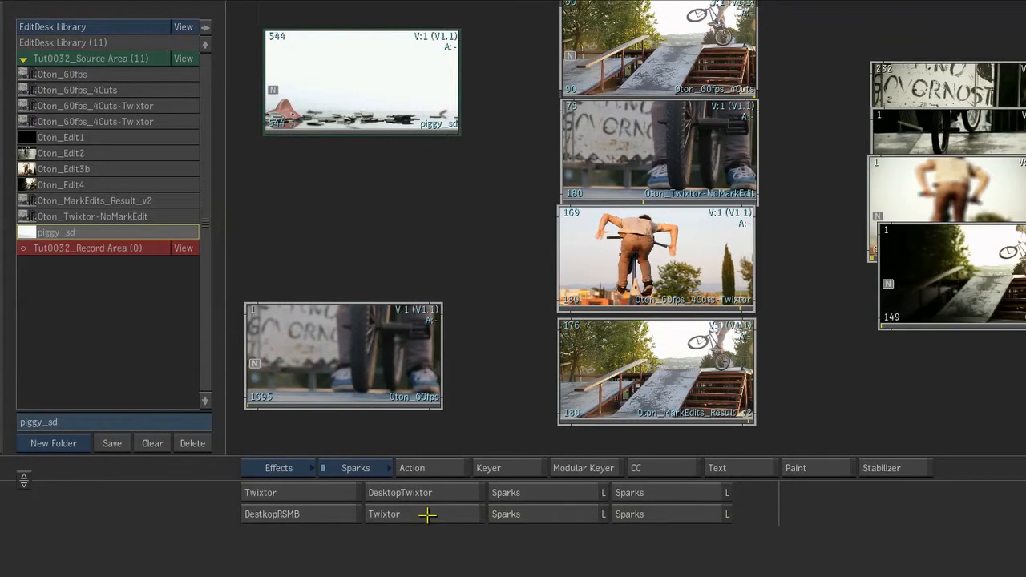
# Apply the full Twixtor spark to the piggy_sd clip and choose the empty desktop area below it as the destination
pyautogui.click(427, 515)
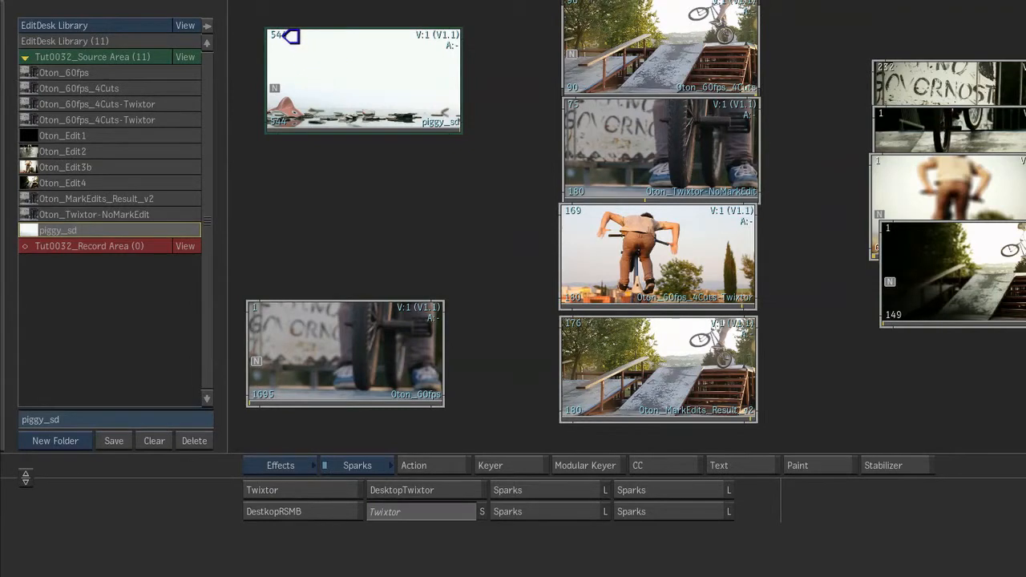
pyautogui.click(283, 36)
pyautogui.click(455, 199)
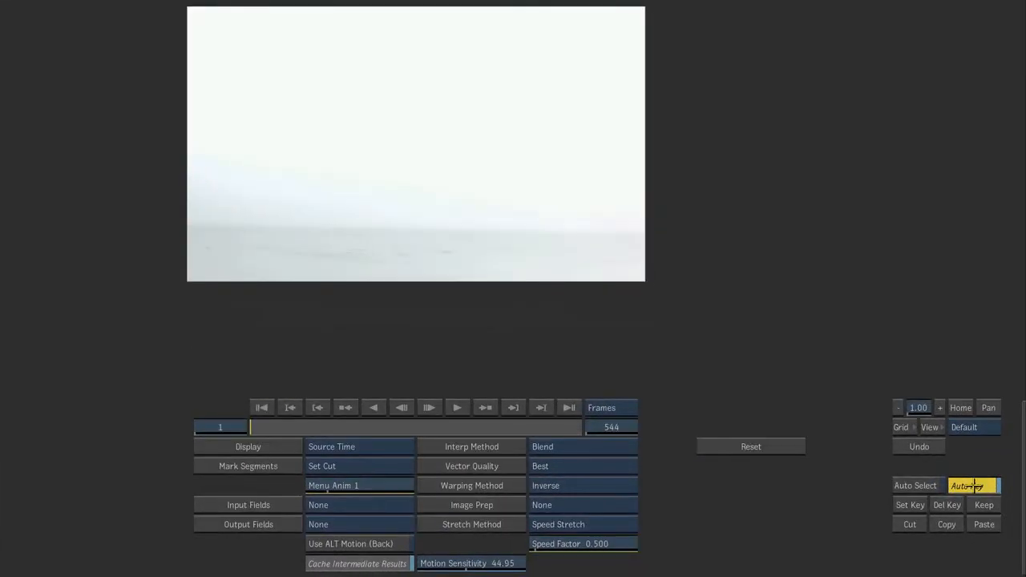
# Turn off Auto Key and set the Twixtor Display mode to Output Time
pyautogui.click(972, 485)
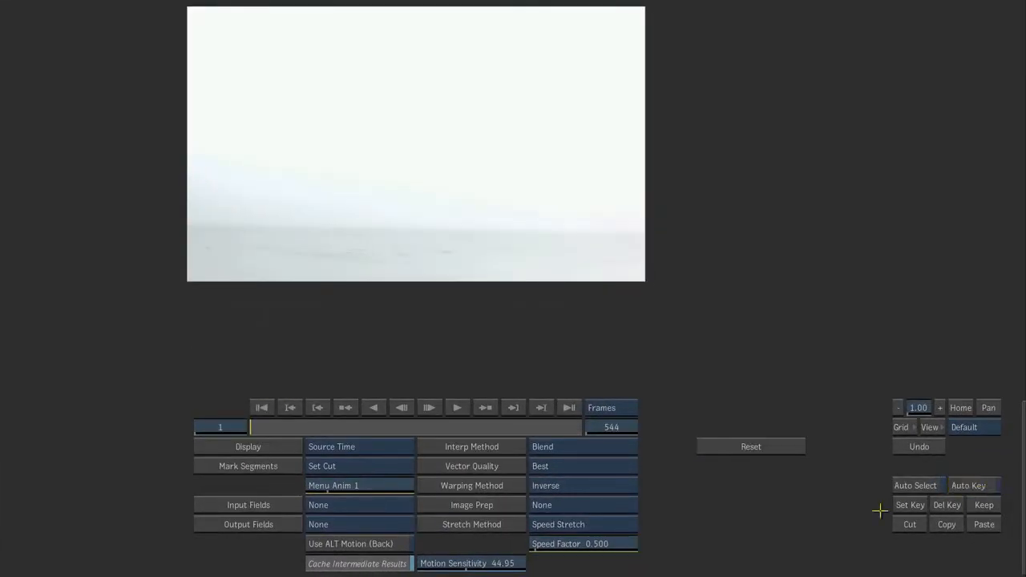
pyautogui.click(379, 446)
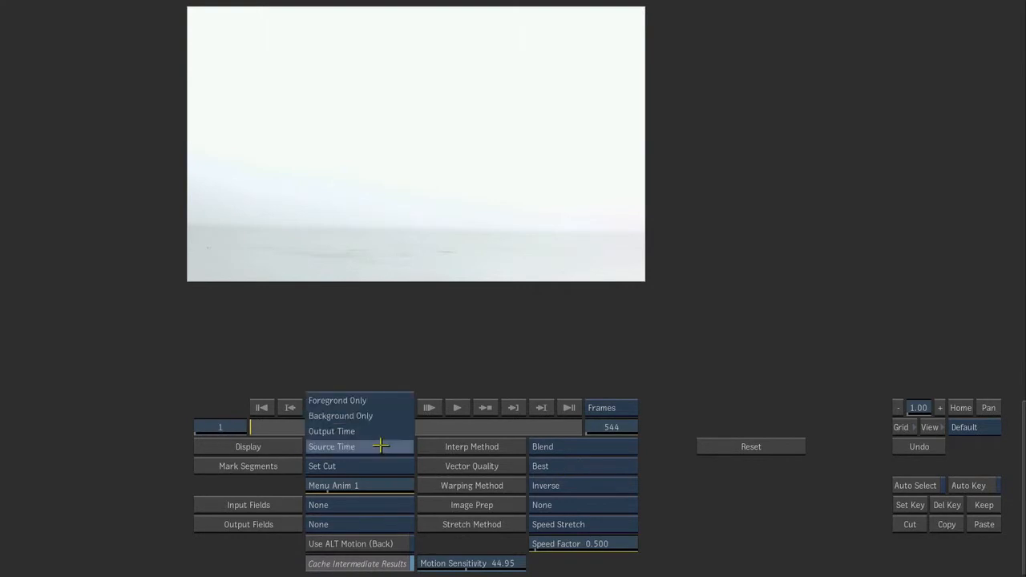
pyautogui.click(377, 431)
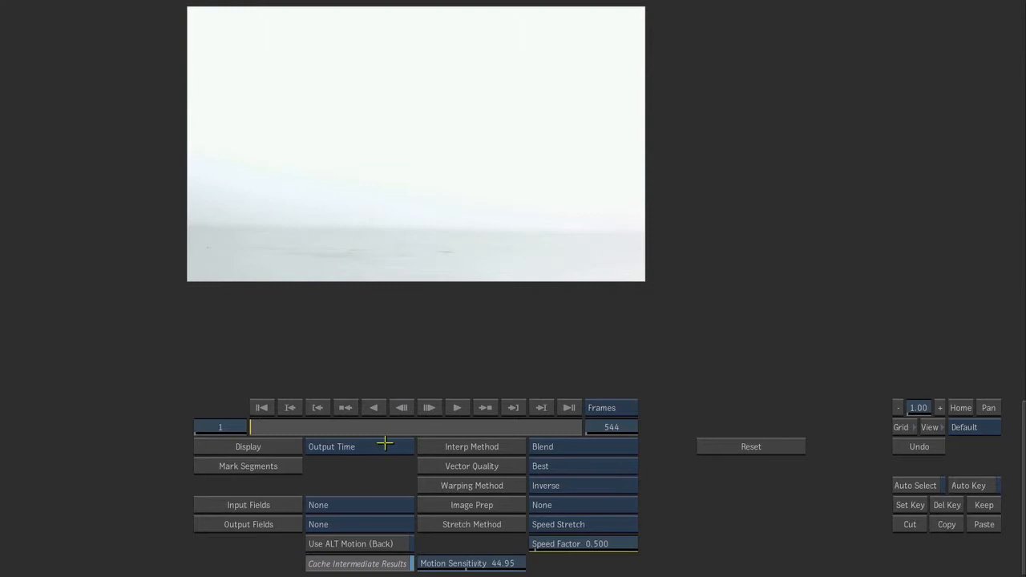
# Set both Input Fields and Output Fields to None
pyautogui.click(342, 506)
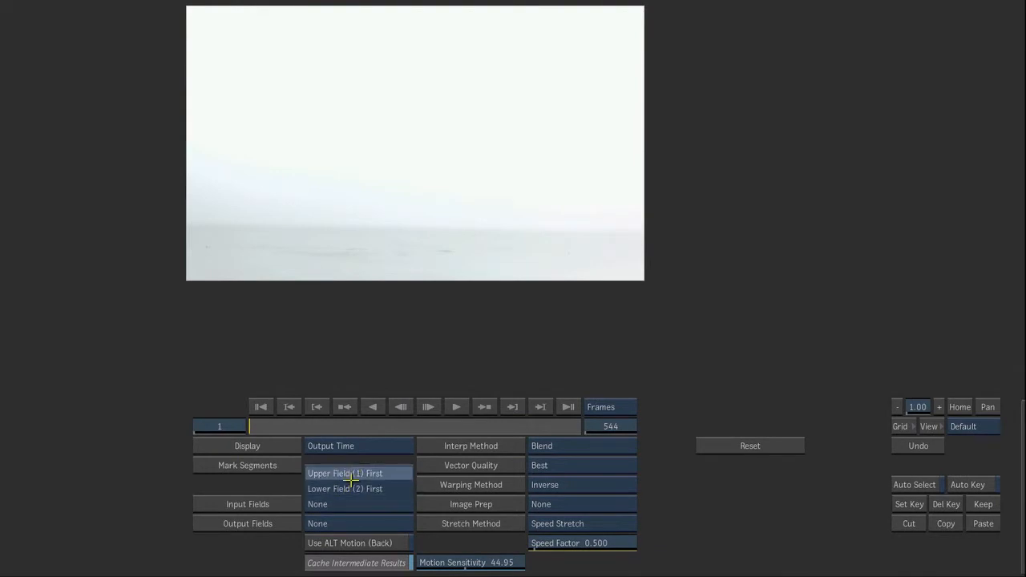
pyautogui.click(343, 501)
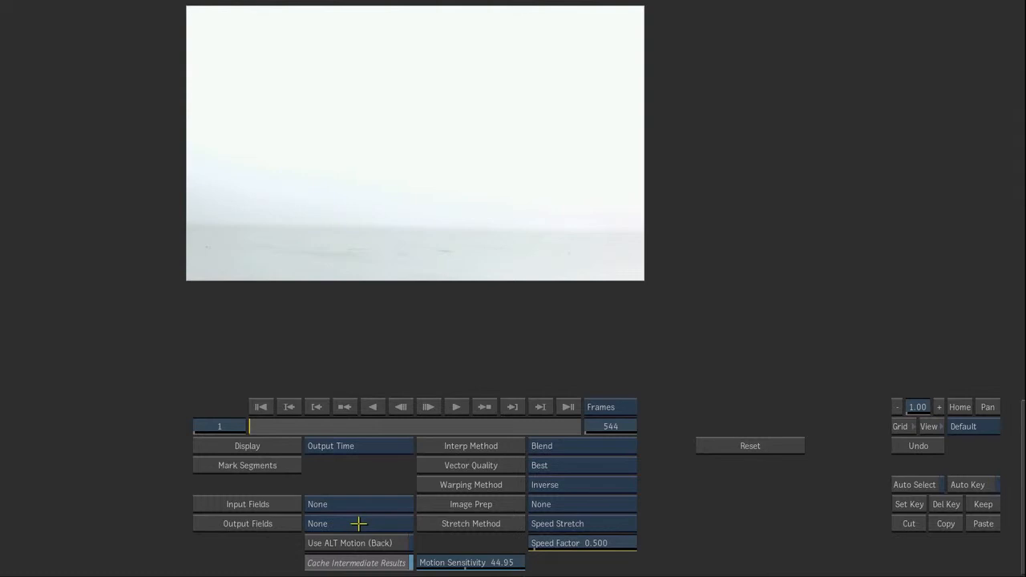
pyautogui.click(358, 523)
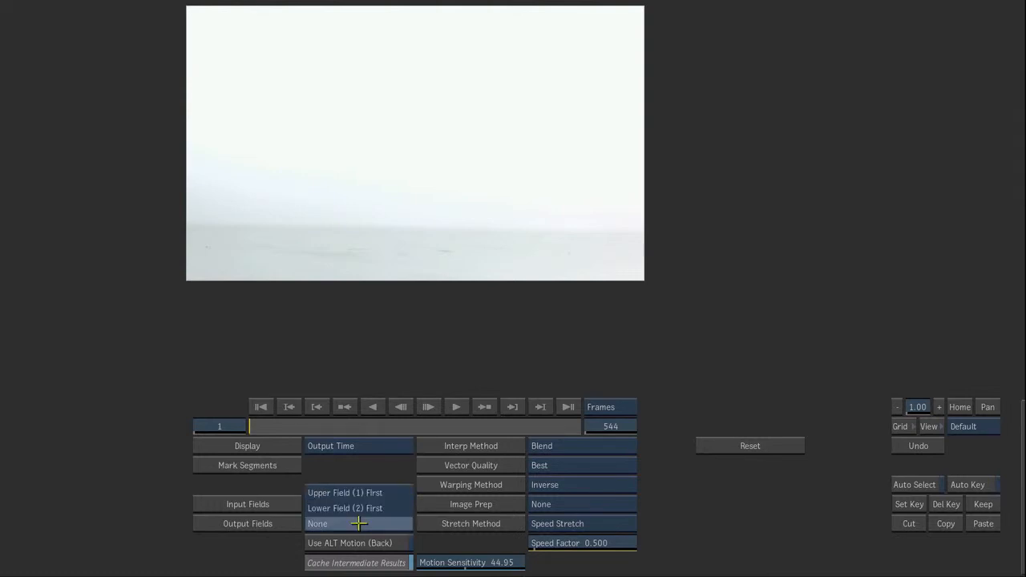
pyautogui.click(356, 523)
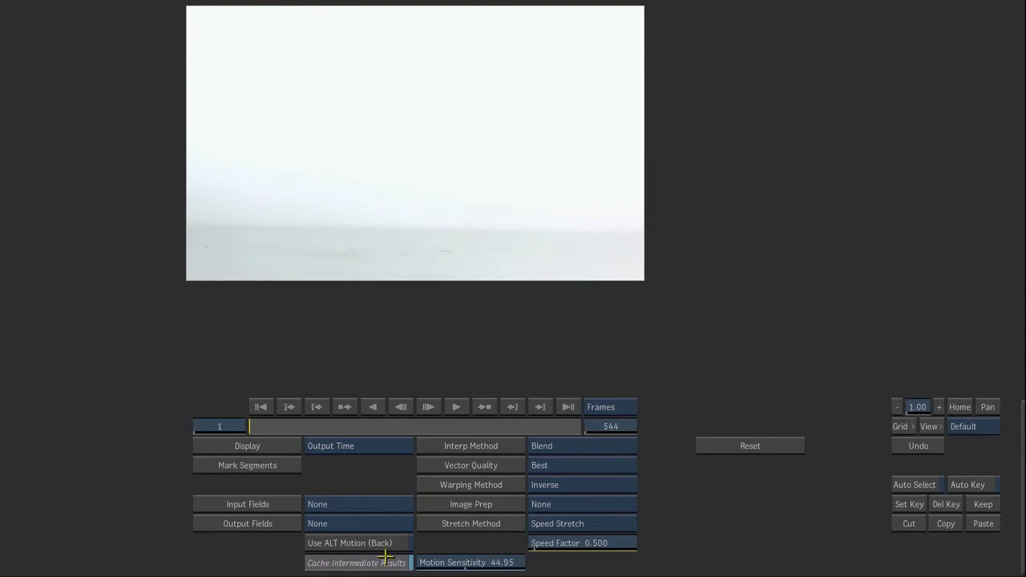
# Choose Blend as the interpolation method and Best as the vector quality
pyautogui.click(584, 446)
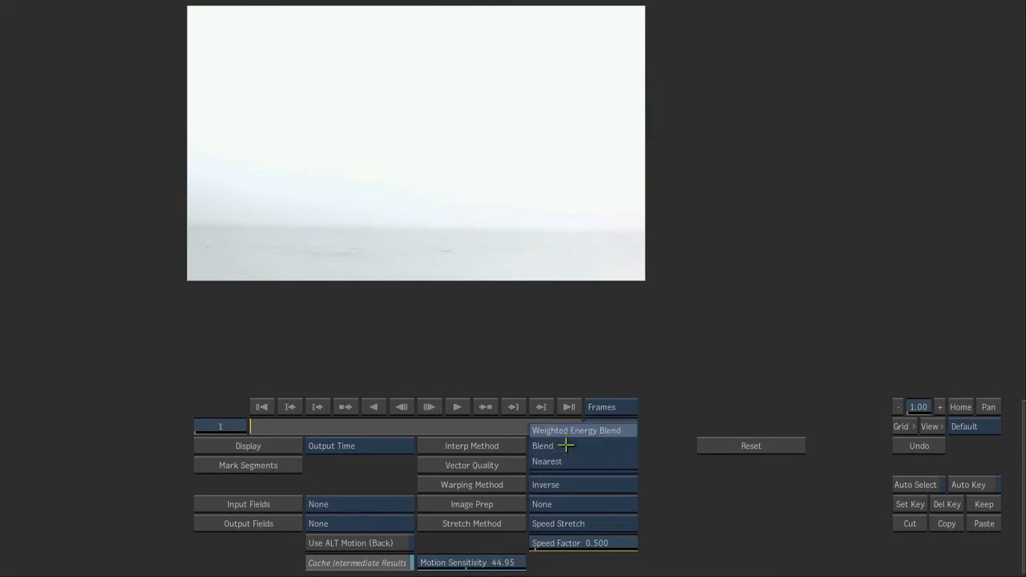
pyautogui.click(564, 447)
pyautogui.click(585, 465)
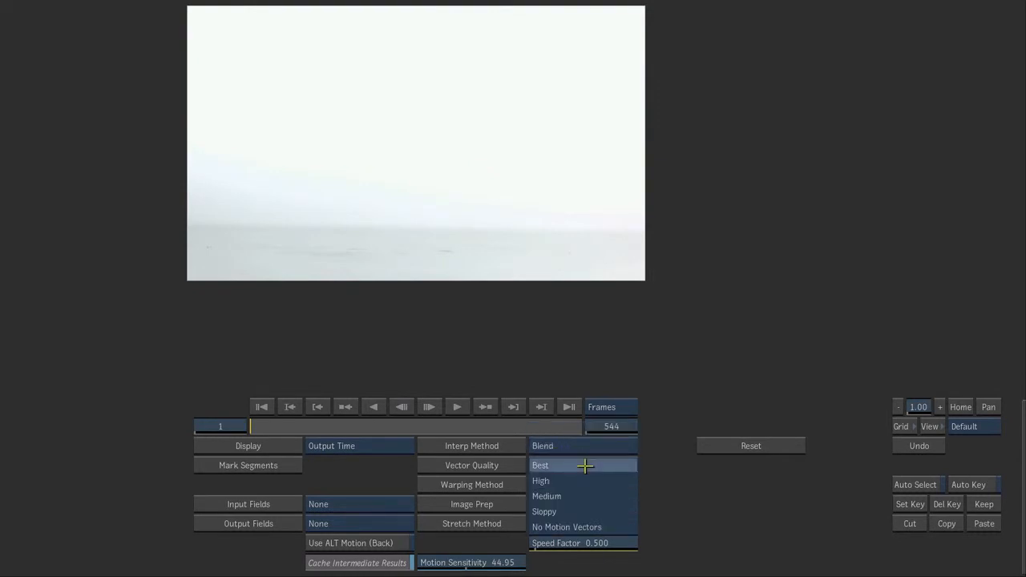
pyautogui.click(580, 466)
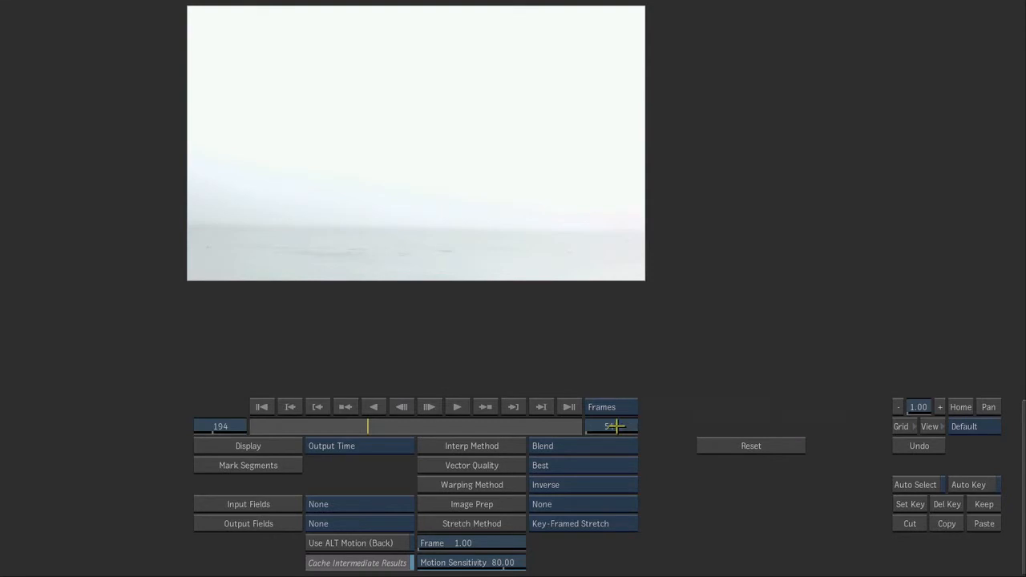
# Set the Twixtor output length to 1200 frames
pyautogui.click(612, 427)
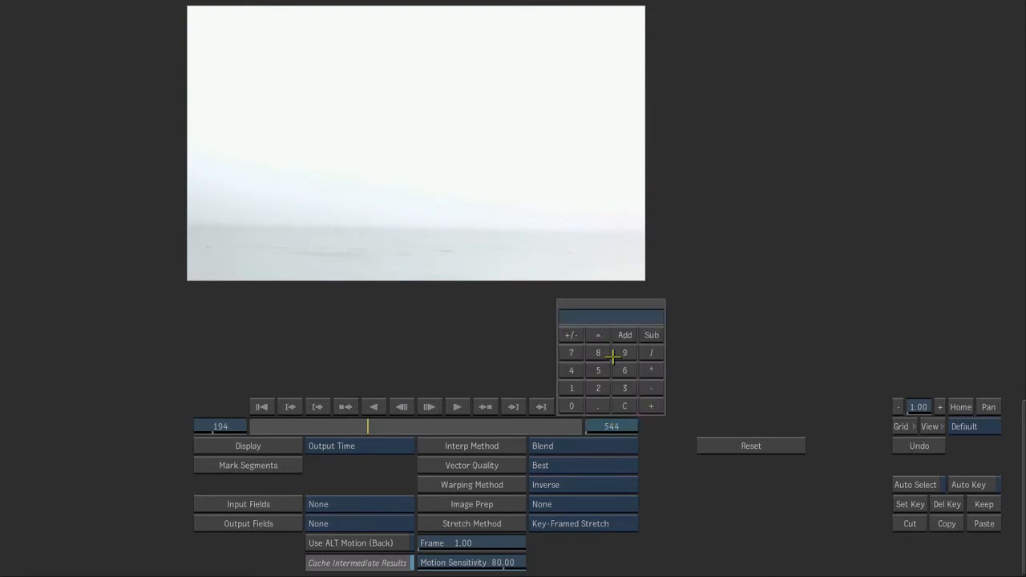
pyautogui.write('1200')
pyautogui.press('Return')
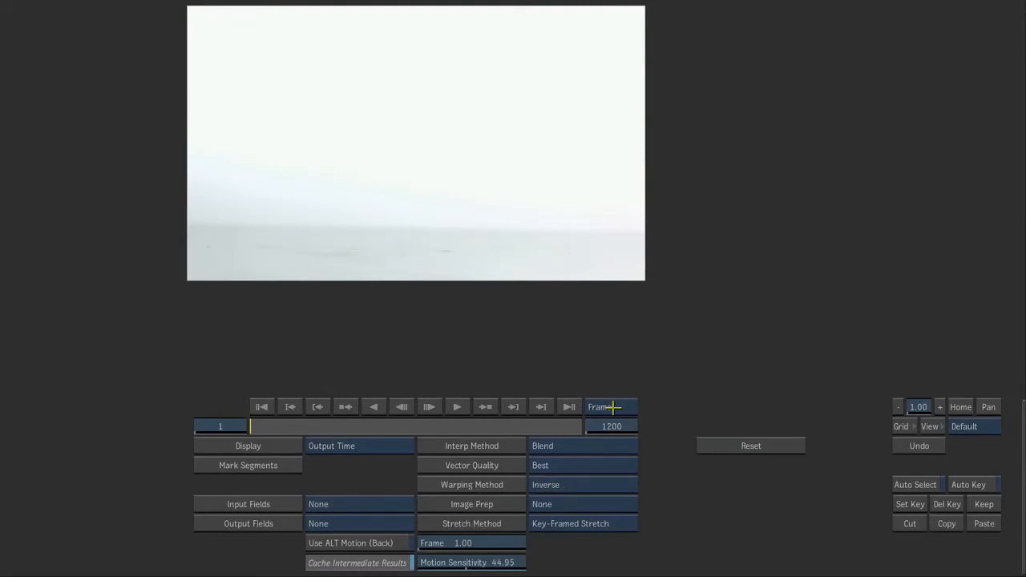
# Go to the last output frame and set the key-framed stretch Frame value to 544
pyautogui.click(569, 407)
pyautogui.click(486, 543)
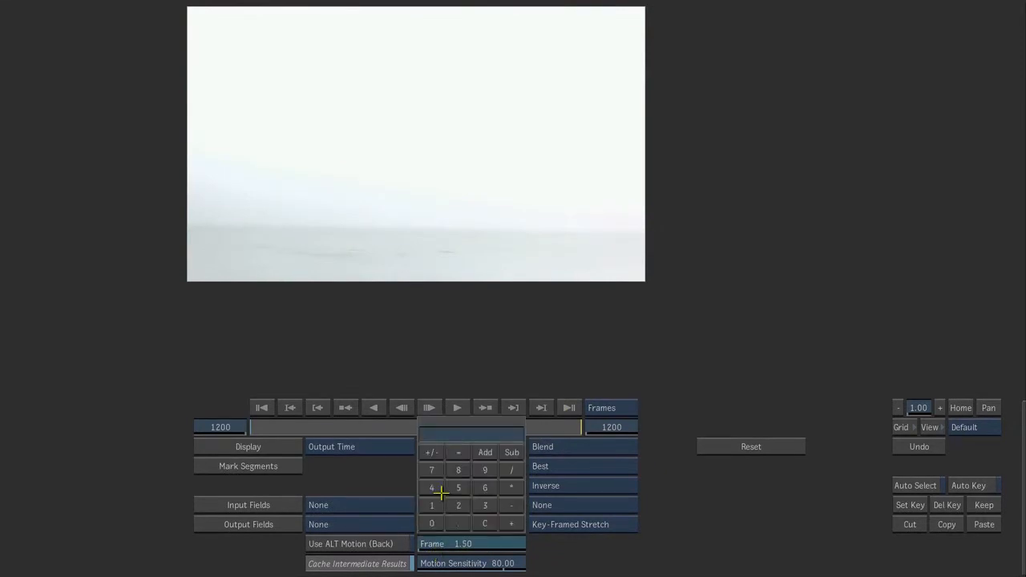
pyautogui.write('544')
pyautogui.press('Return')
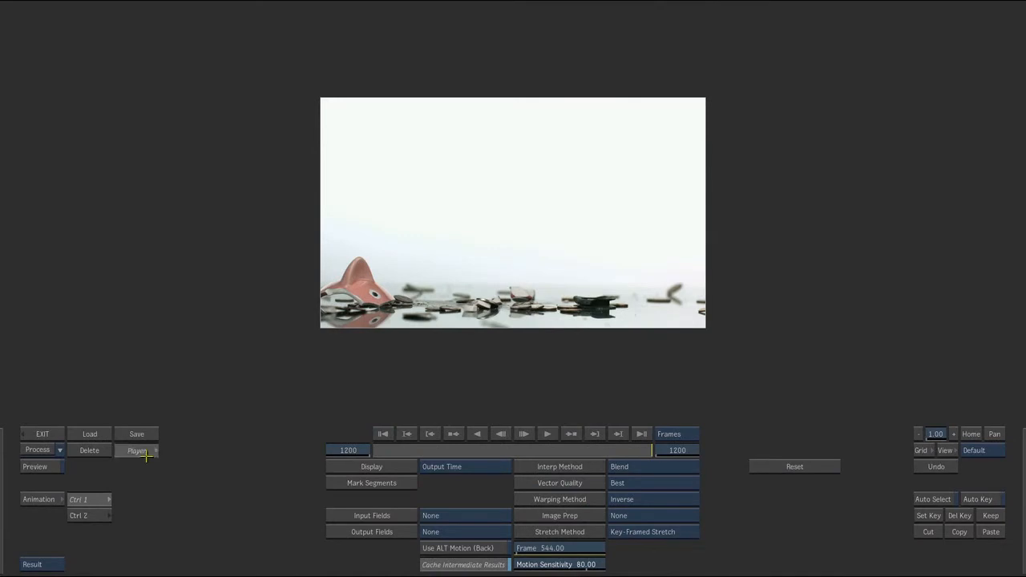
# View the clip in the Player and set the output length to 800 frames
pyautogui.click(145, 453)
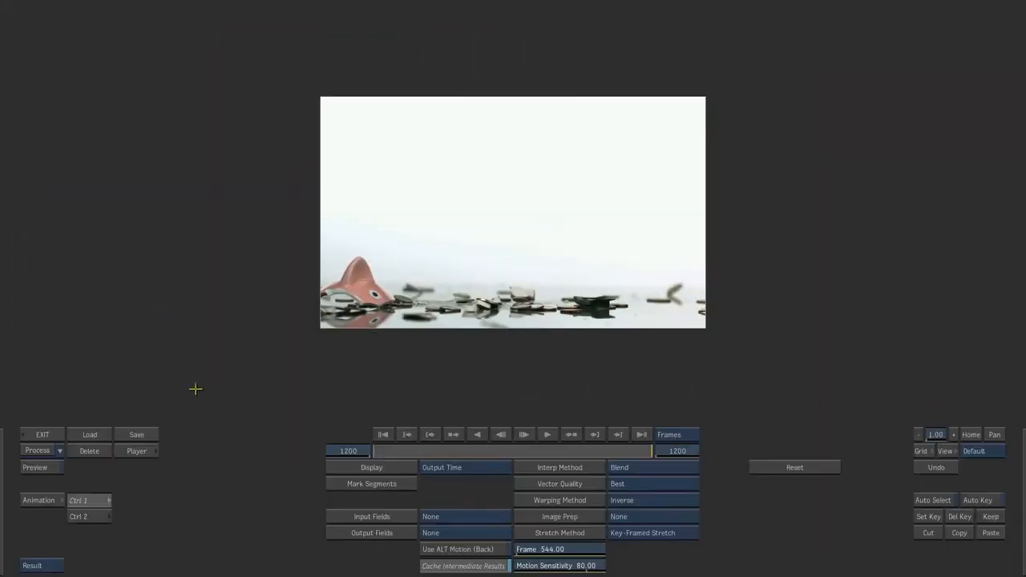
pyautogui.click(200, 355)
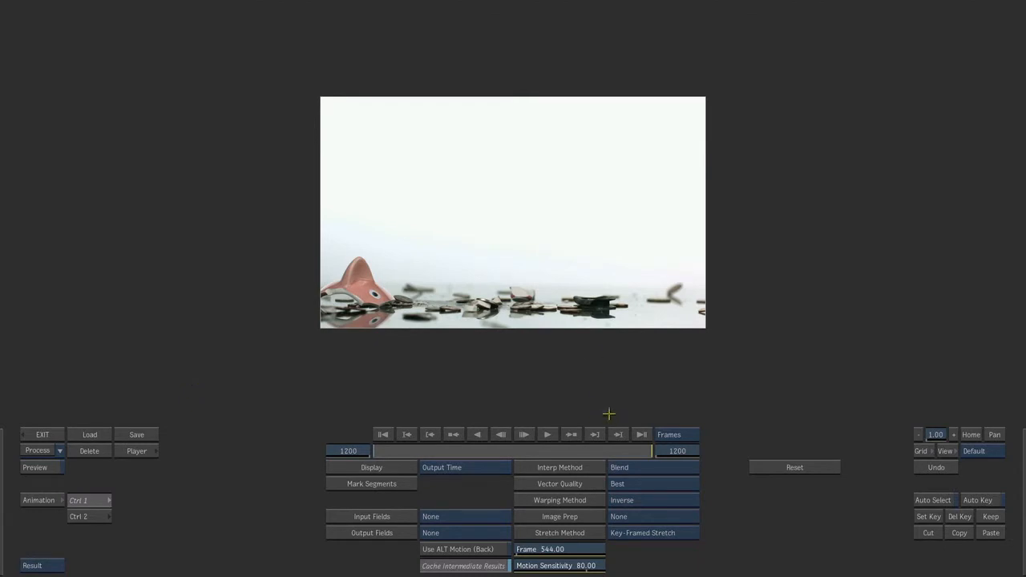
pyautogui.click(675, 451)
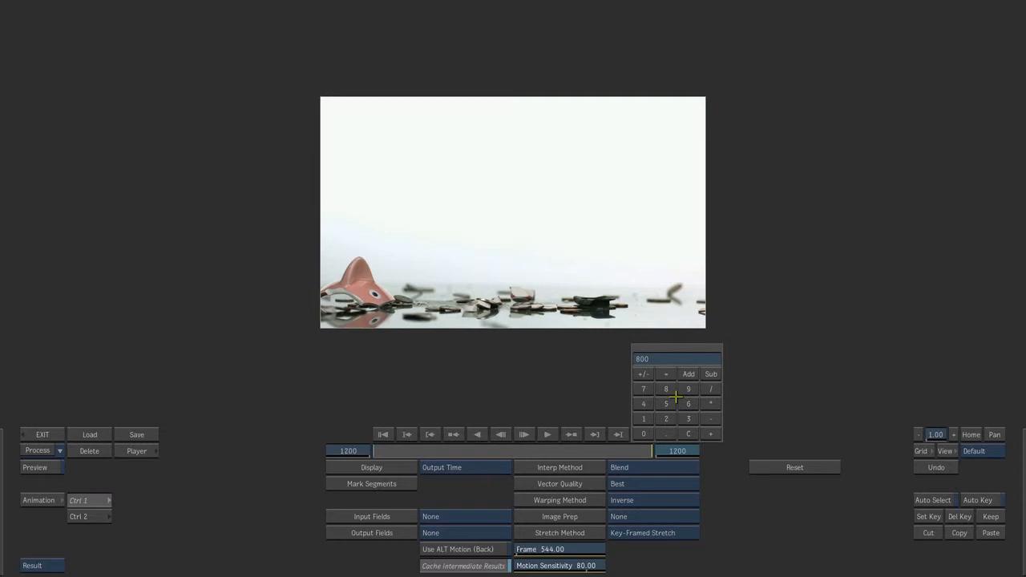
pyautogui.press('Return')
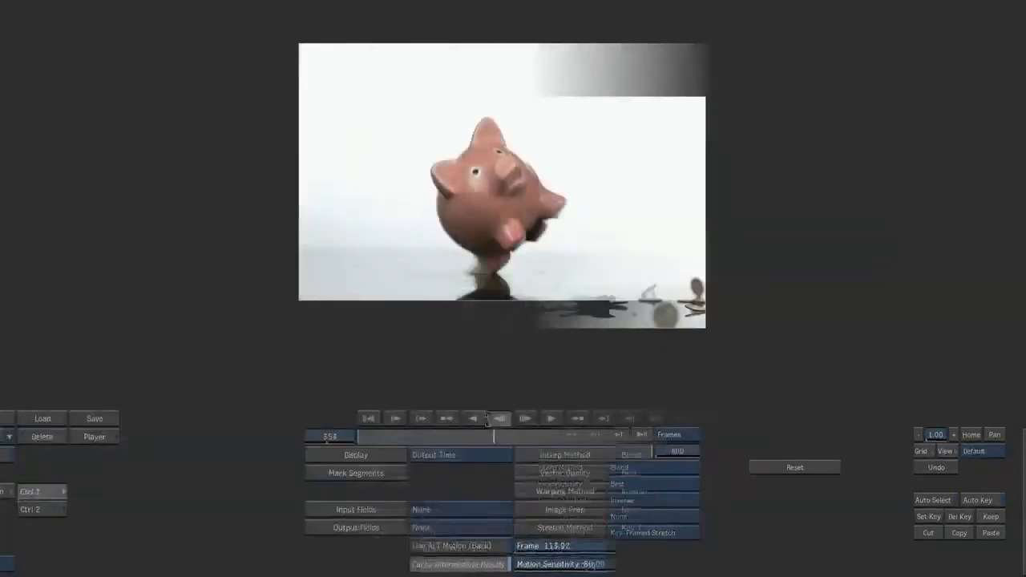
# Check the pig's landing around output frame 351, and at output frame 100 set the Frame value to 112 and add a keyframe
pyautogui.click(487, 418)
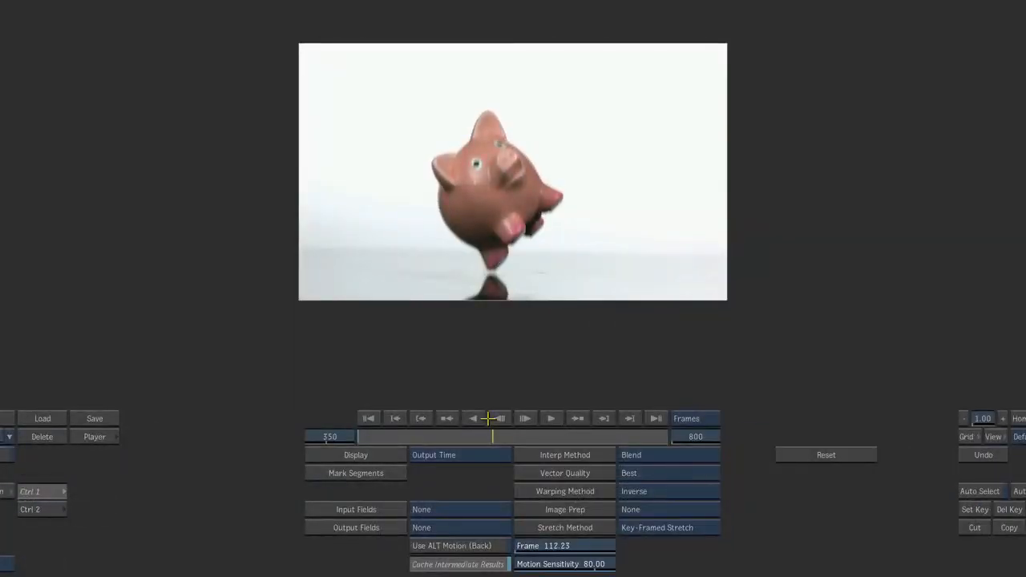
pyautogui.press('Right')
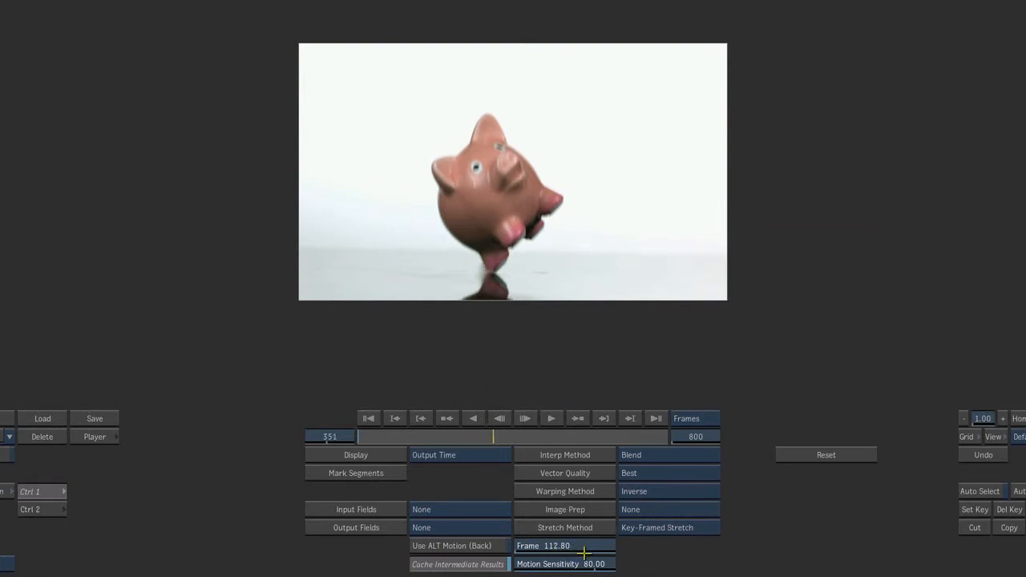
pyautogui.click(397, 418)
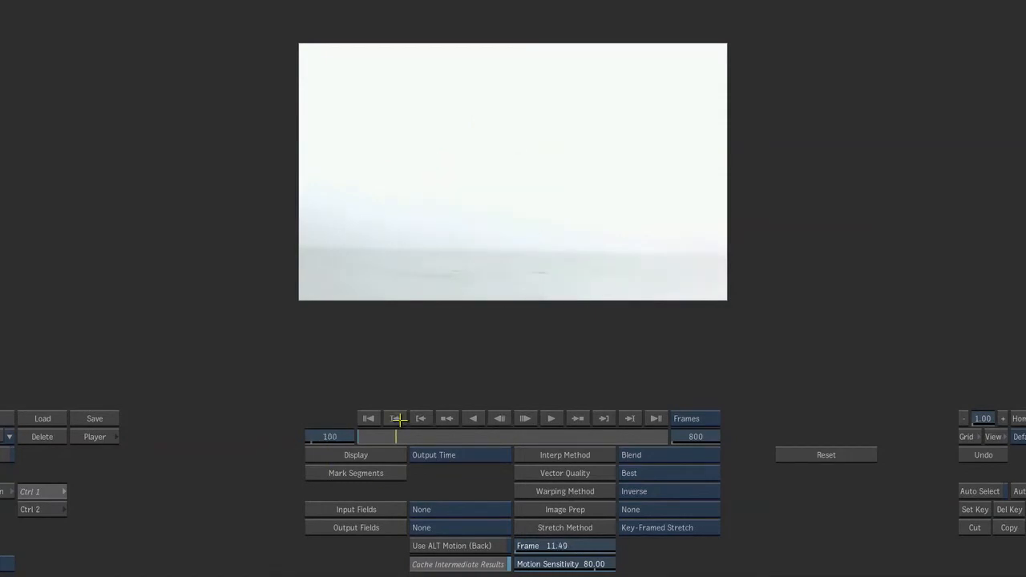
pyautogui.click(578, 546)
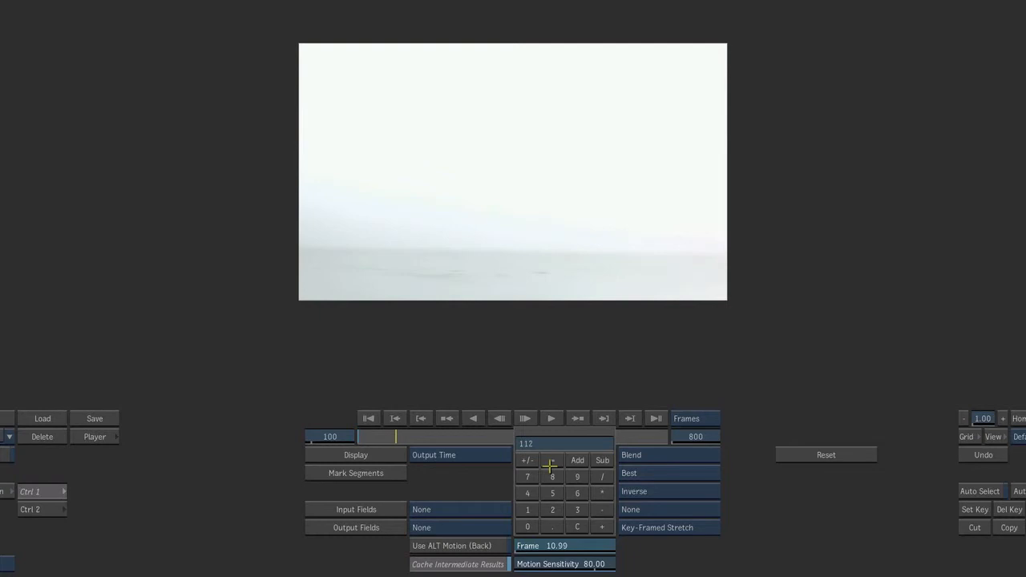
pyautogui.press('Return')
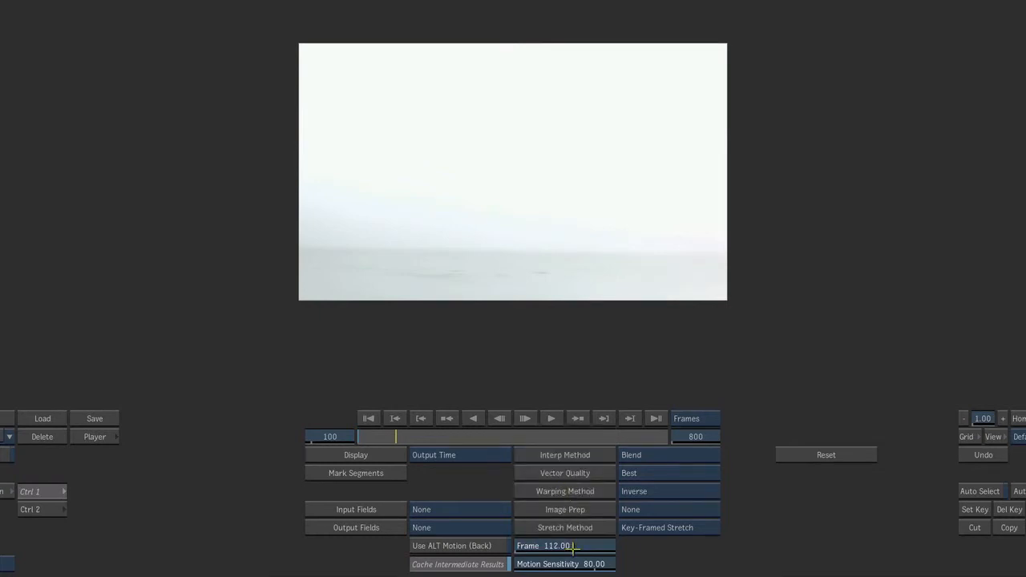
pyautogui.click(973, 509)
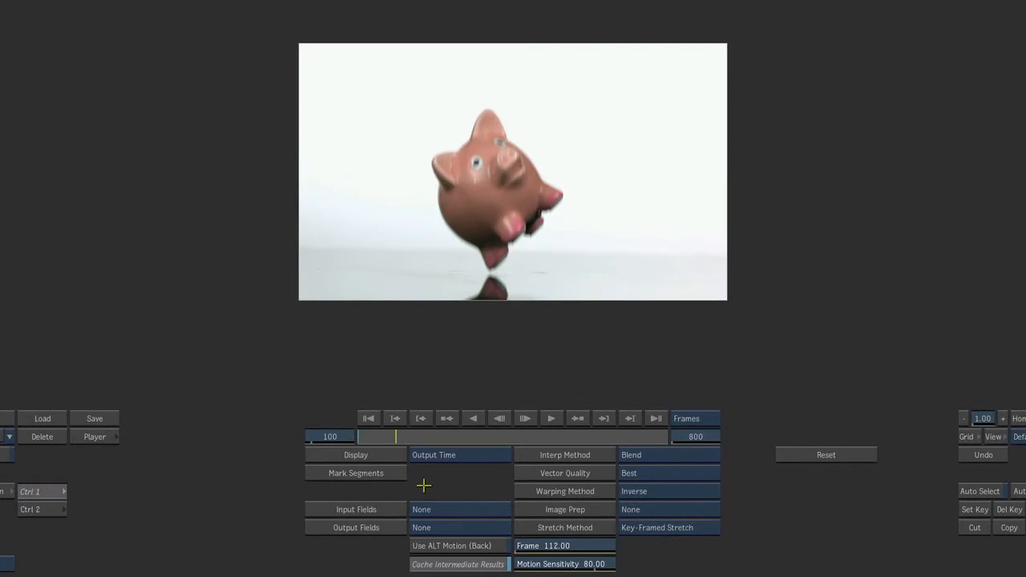
# At output frame 600, set the key-framed stretch Frame value to 265 and add a keyframe
pyautogui.click(325, 437)
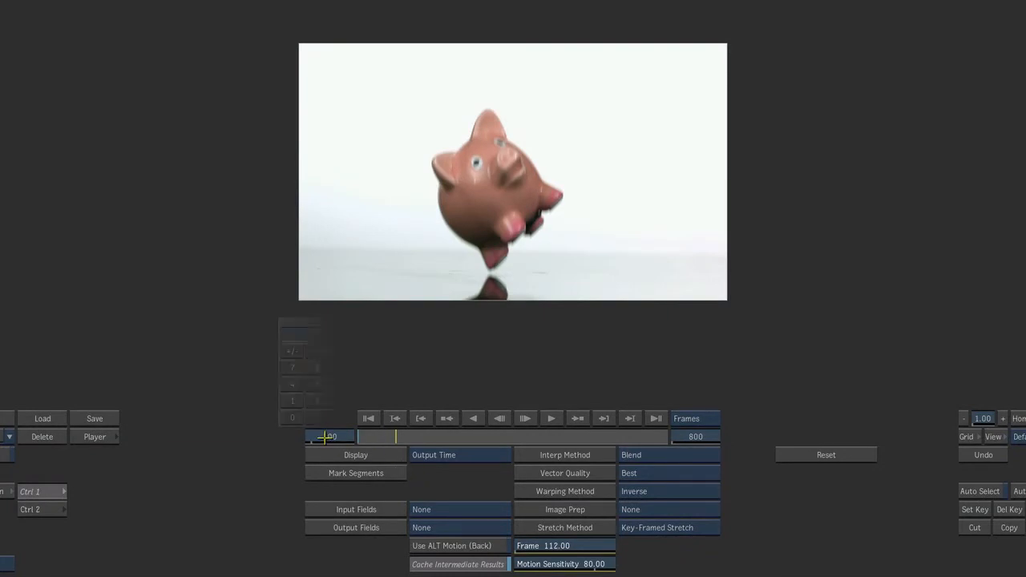
pyautogui.write('600')
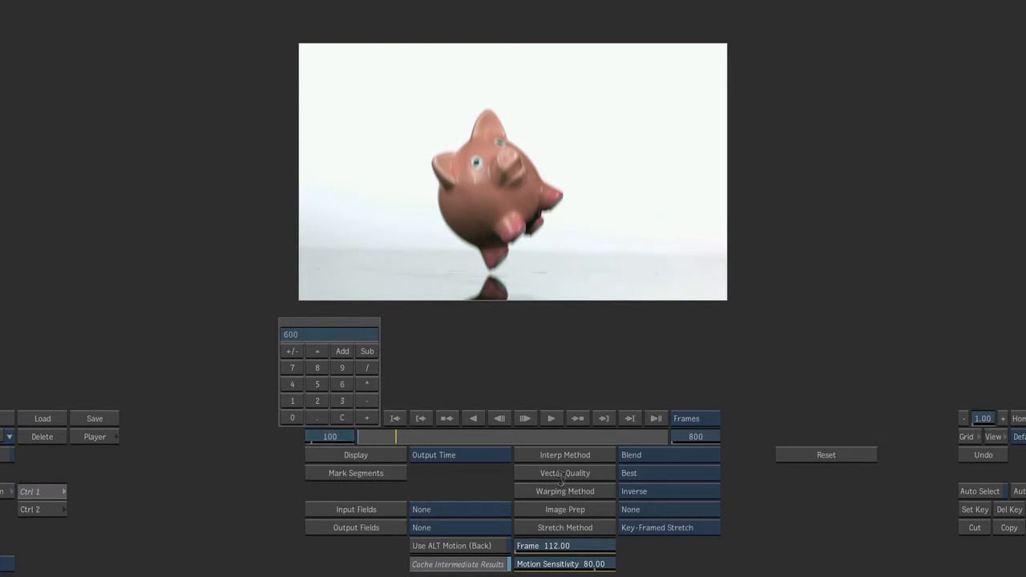
pyautogui.press('Return')
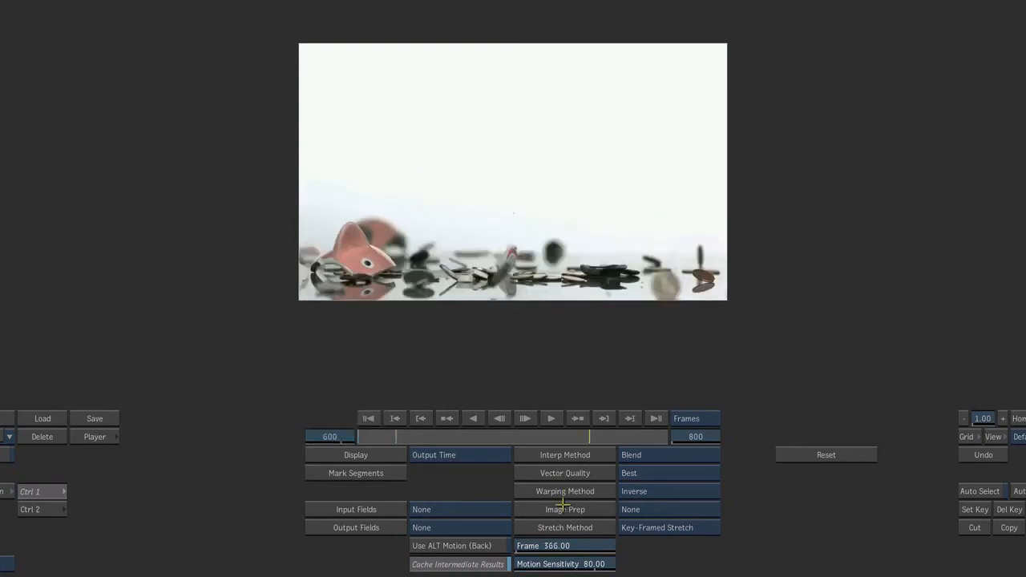
pyautogui.click(566, 545)
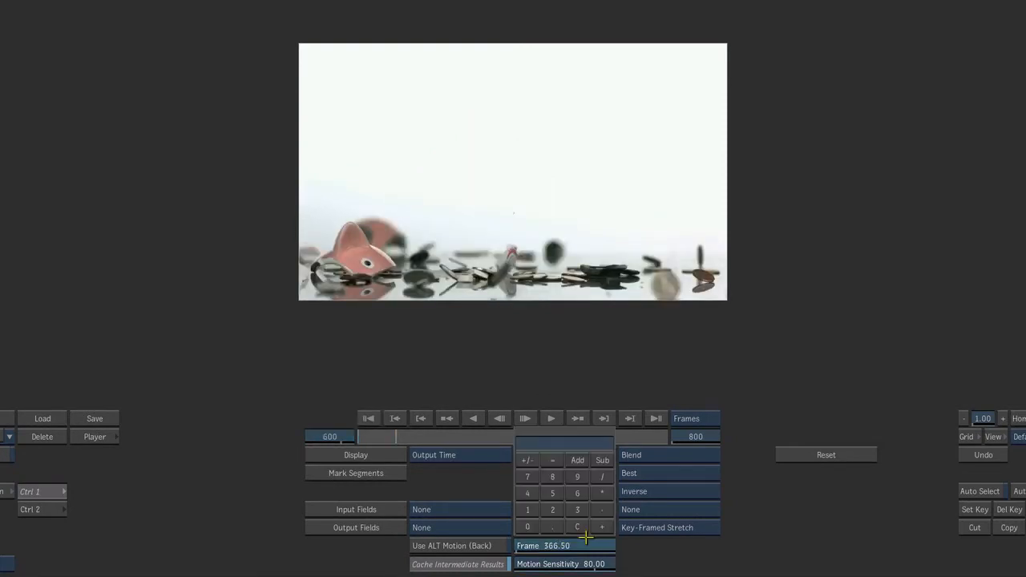
pyautogui.write('265')
pyautogui.press('Return')
pyautogui.click(968, 510)
pyautogui.click(446, 418)
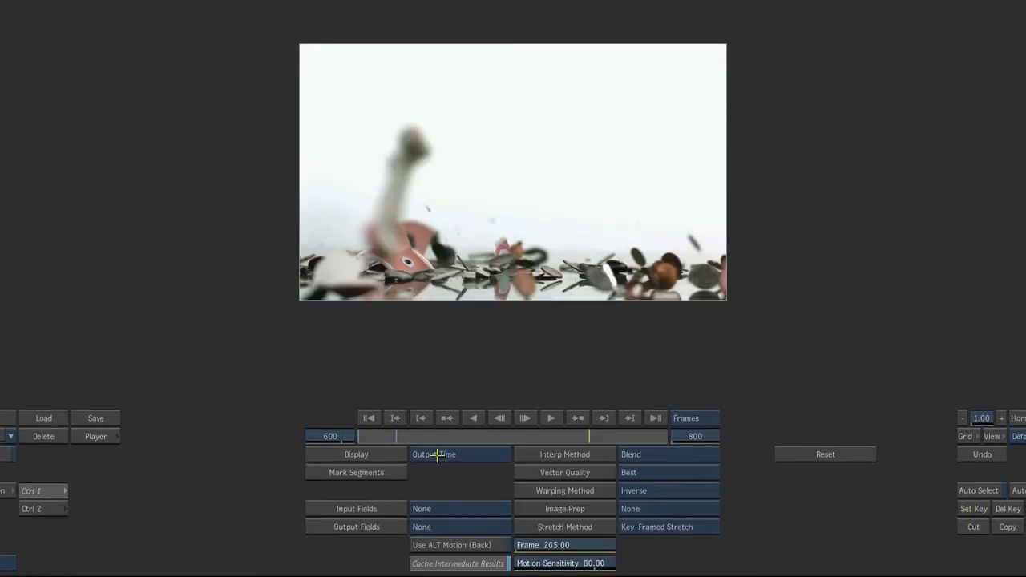
# At the last output frame, 800, set the Frame value to 544
pyautogui.click(655, 417)
pyautogui.click(553, 545)
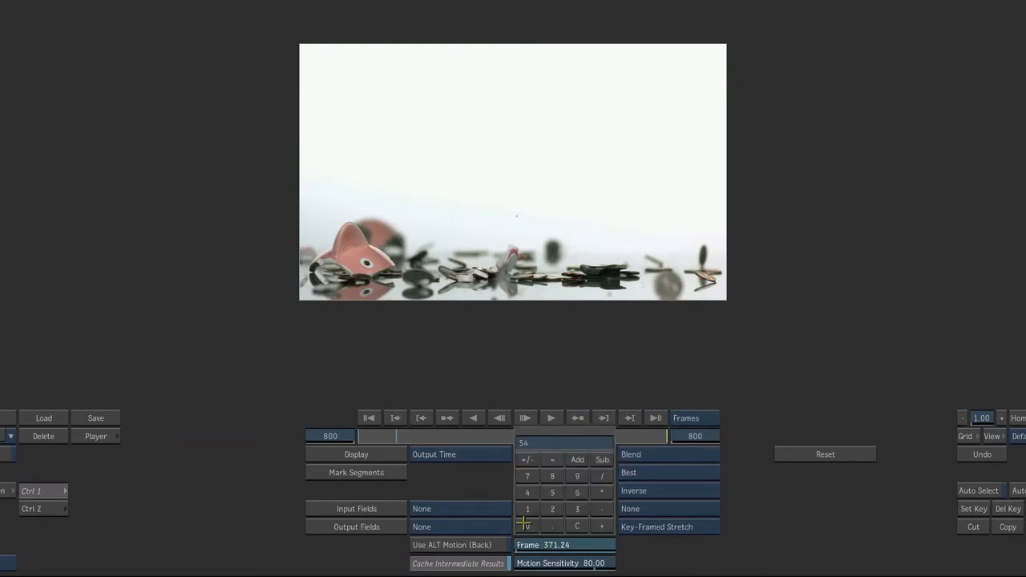
pyautogui.press('Return')
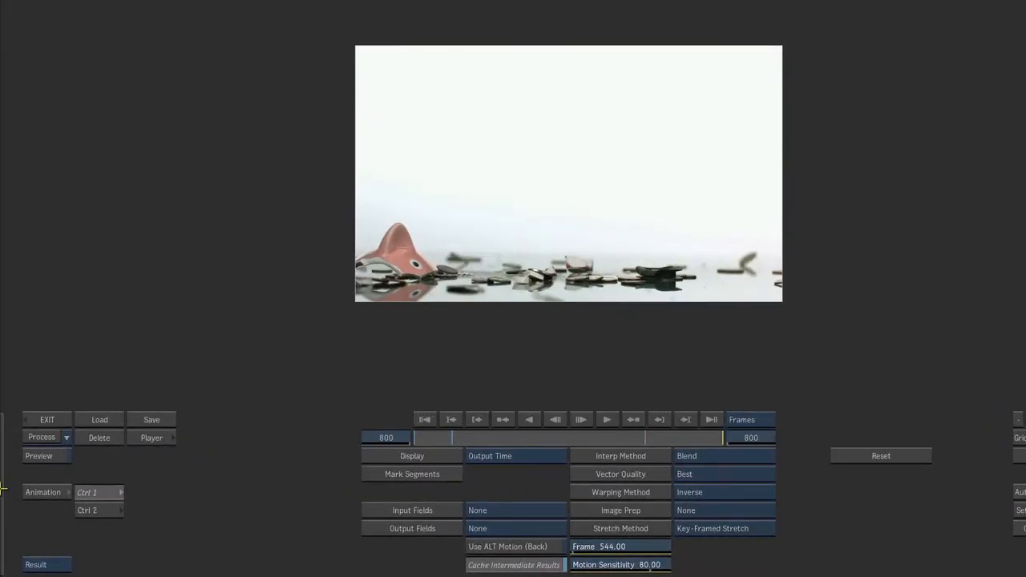
# Open the Frame animation curve, steepen the outgoing tangent of the keyframe at 600 and break its handles
pyautogui.click(56, 493)
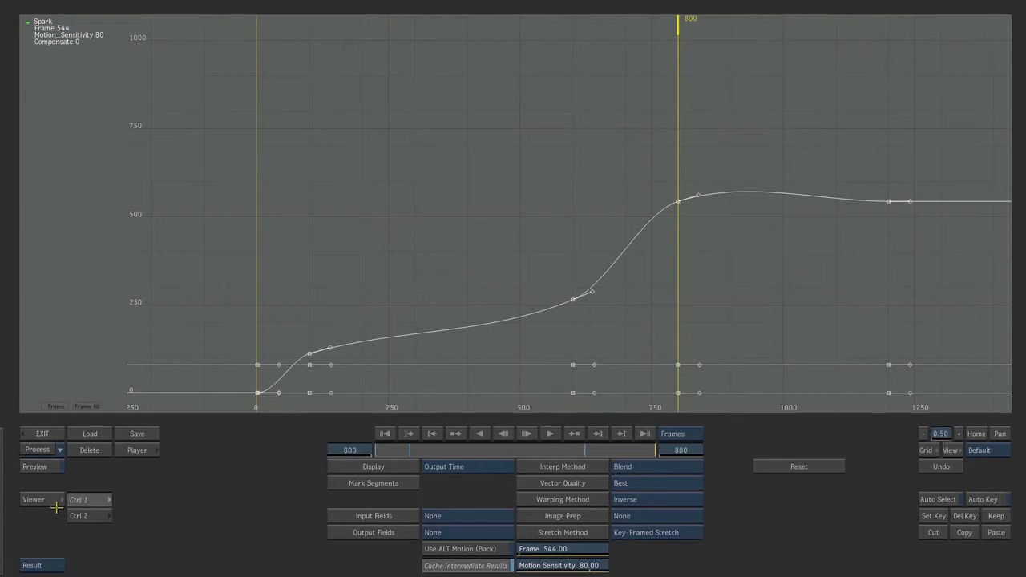
pyautogui.click(56, 504)
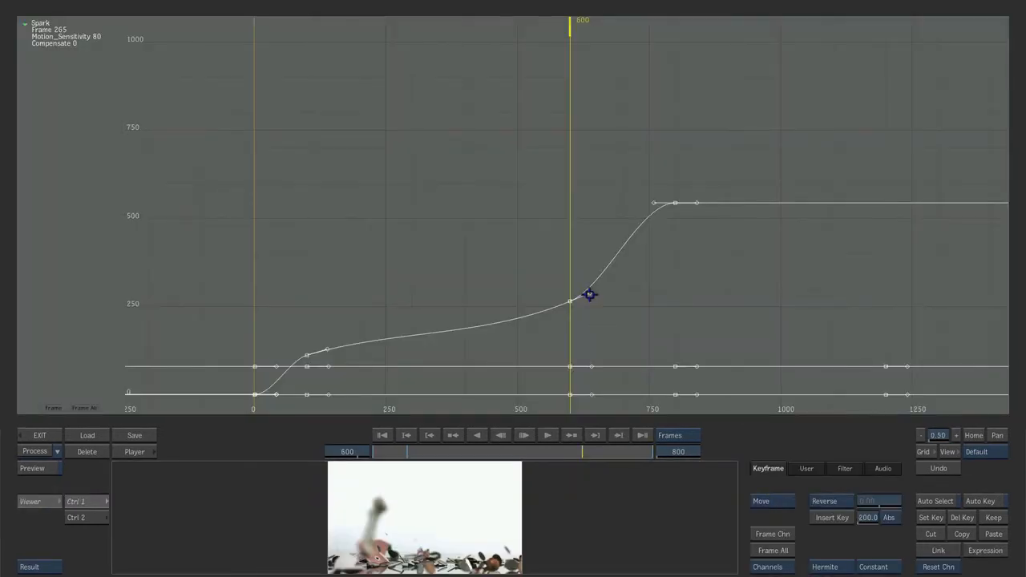
pyautogui.moveTo(589, 294); pyautogui.dragTo(584, 285)
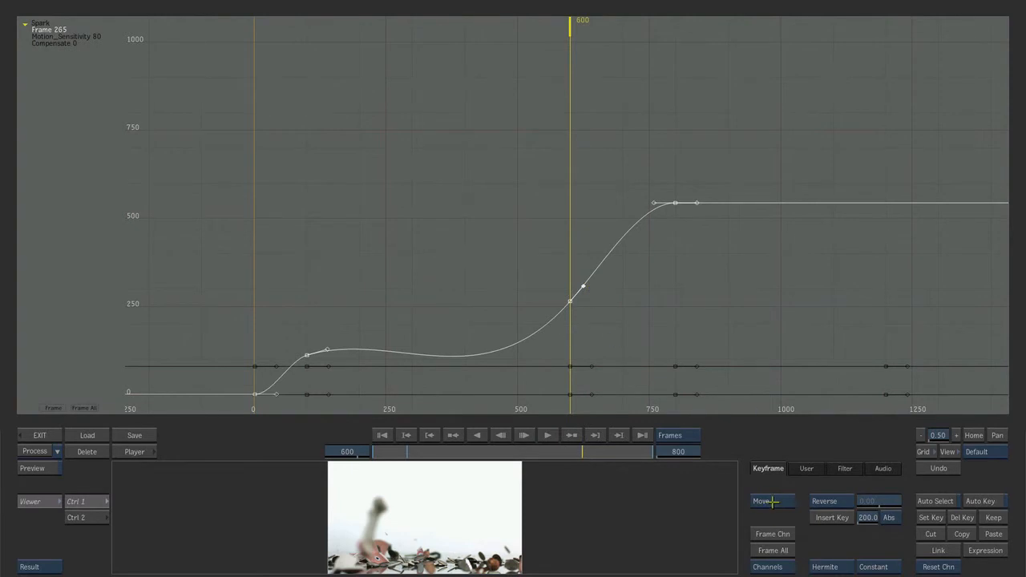
pyautogui.moveTo(772, 501); pyautogui.dragTo(765, 464)
pyautogui.moveTo(569, 305); pyautogui.dragTo(561, 303)
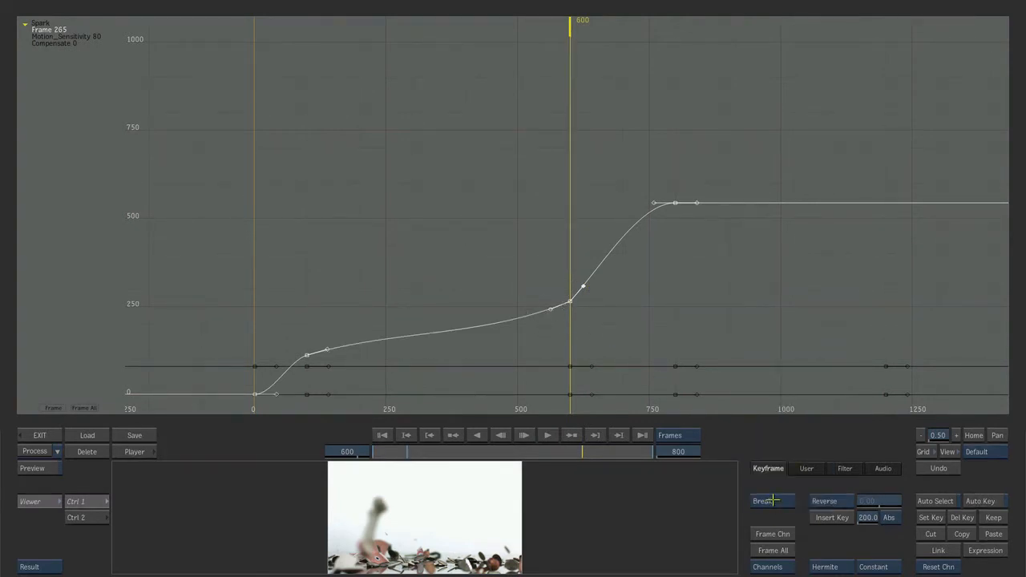
# In Move mode, adjust the incoming handle of the keyframe at 600 and raise the first keyframe's outgoing handle
pyautogui.moveTo(773, 501); pyautogui.dragTo(772, 555)
pyautogui.moveTo(549, 310); pyautogui.dragTo(550, 307)
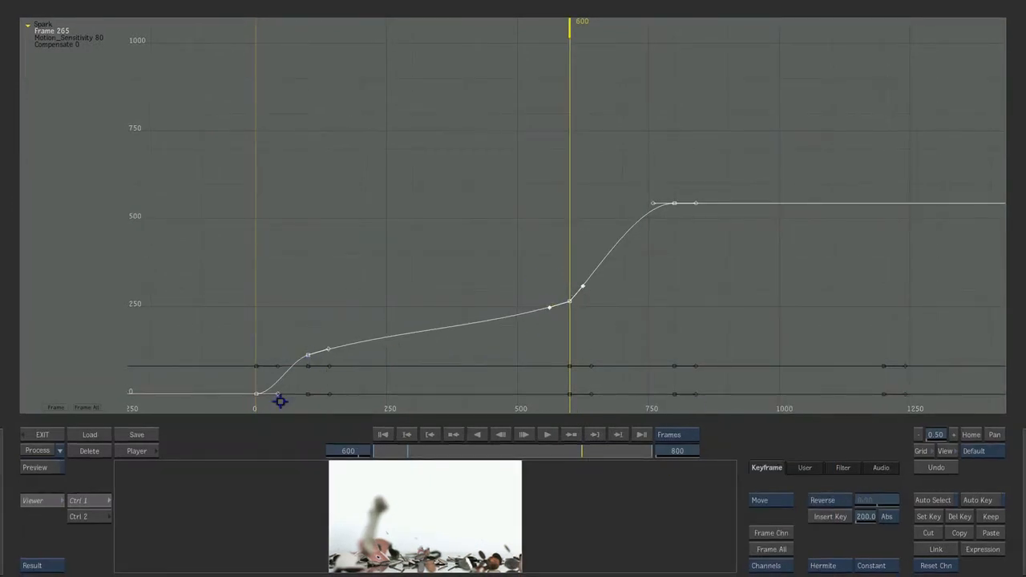
pyautogui.moveTo(278, 394); pyautogui.dragTo(272, 382)
# Return to the image viewer, go to the first frame, process the retimed pig clip and exit its playback
pyautogui.click(32, 502)
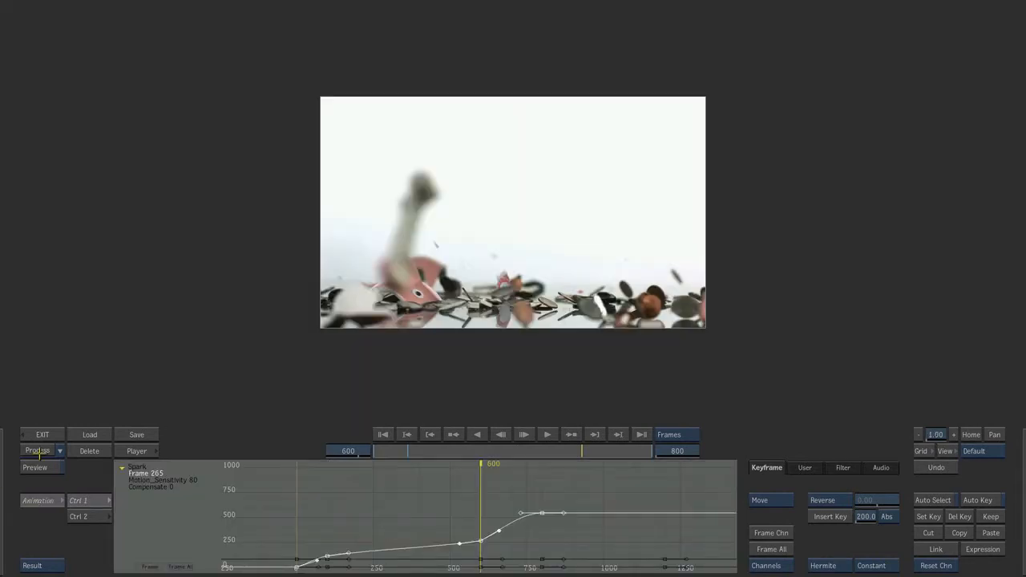
pyautogui.click(383, 434)
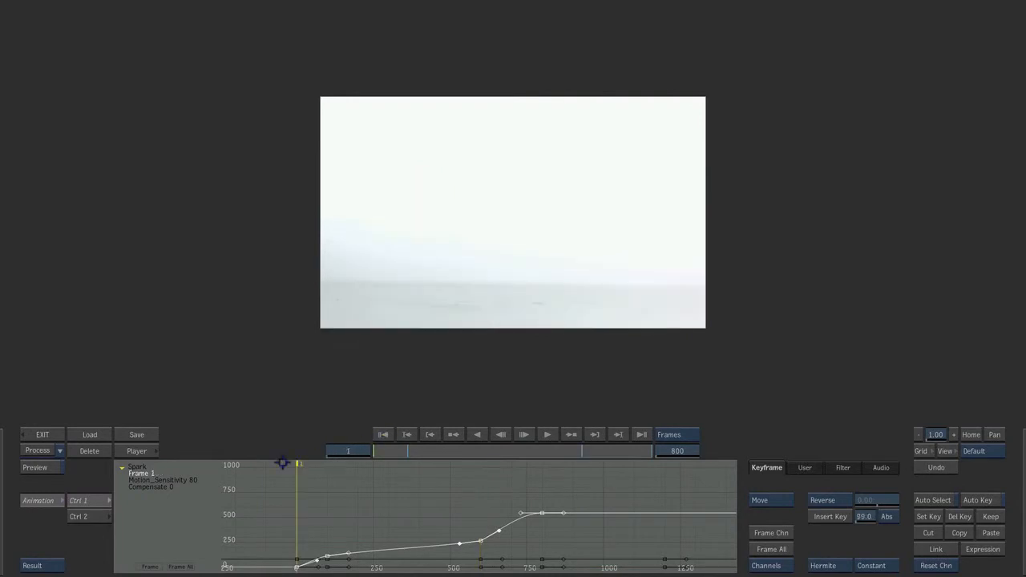
pyautogui.click(37, 451)
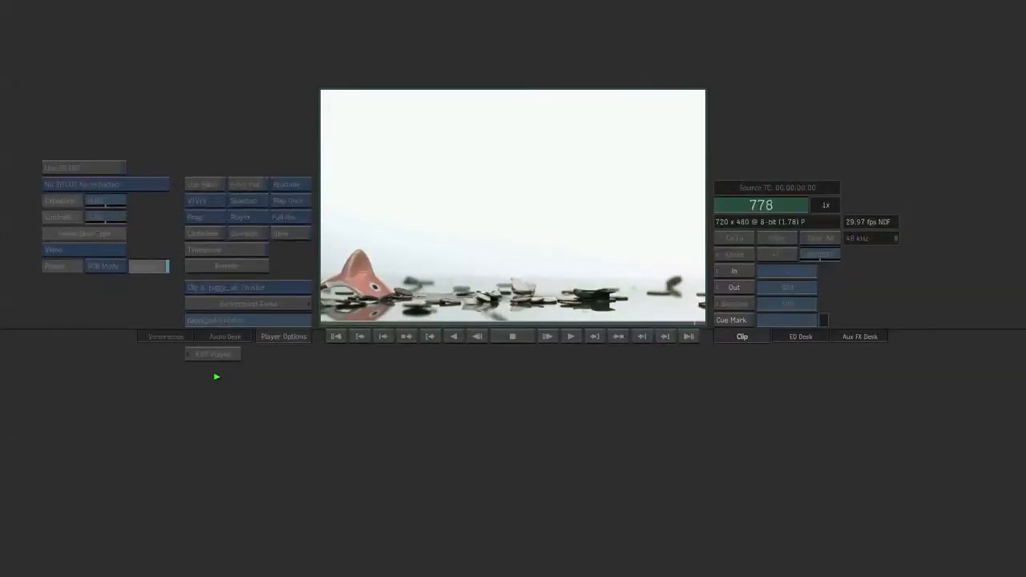
pyautogui.click(210, 353)
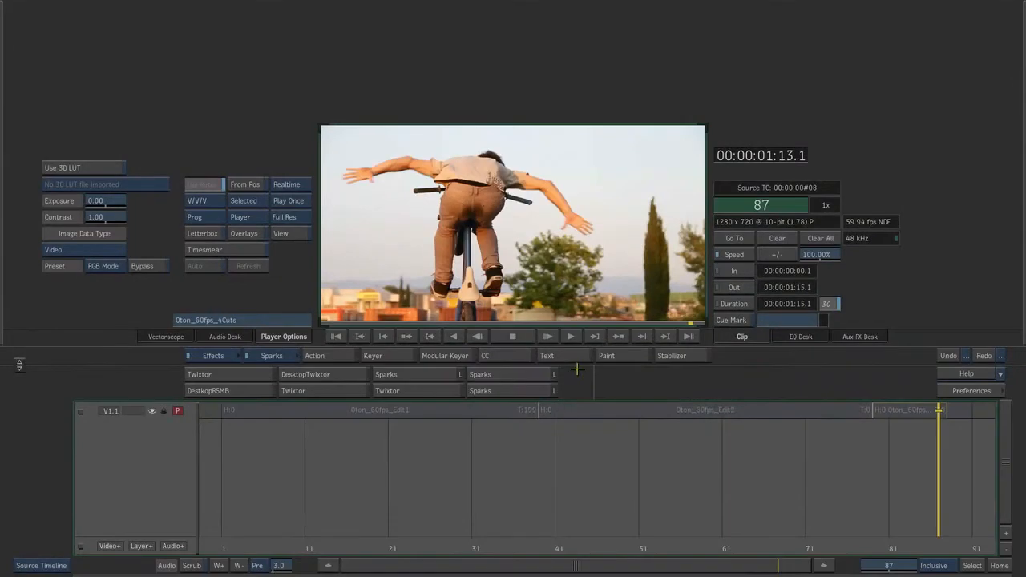
# Scrub back through the Oton_60fps_4Cuts clip and apply the Twixtor spark to it
pyautogui.moveTo(691, 324)
pyautogui.mouseDown()
pyautogui.moveTo(709, 324)
pyautogui.moveTo(322, 324)
pyautogui.mouseUp()
pyautogui.click(347, 389)
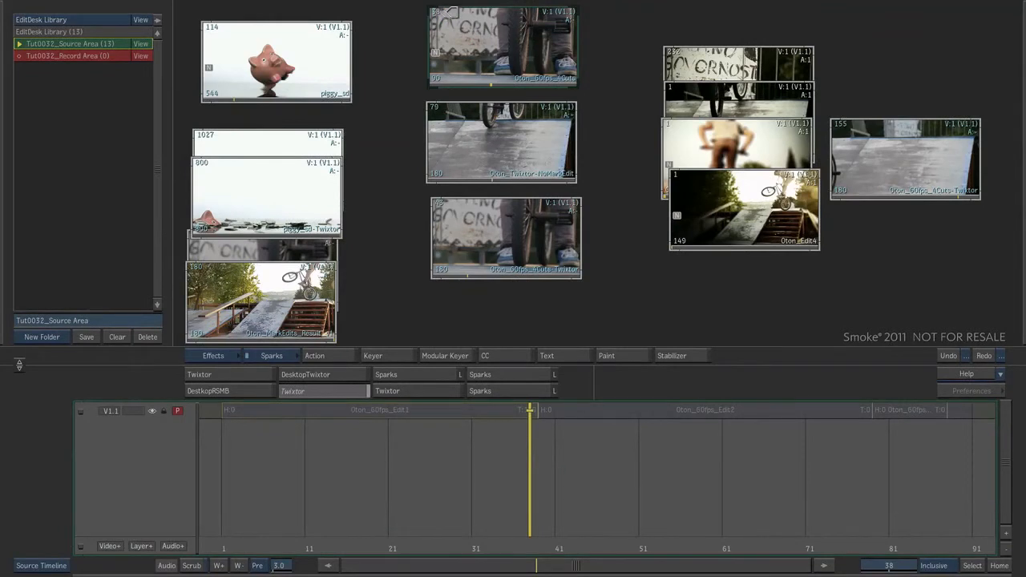
pyautogui.click(446, 15)
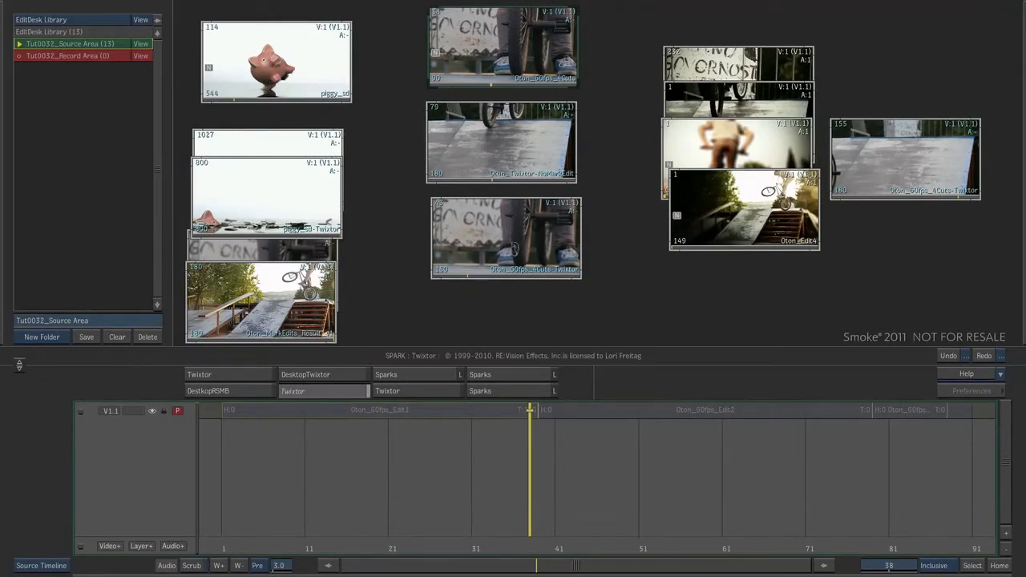
# Set the output length to 180 frames, use Speed Stretch with a Speed Factor of 0.5, and process the clip
pyautogui.click(677, 450)
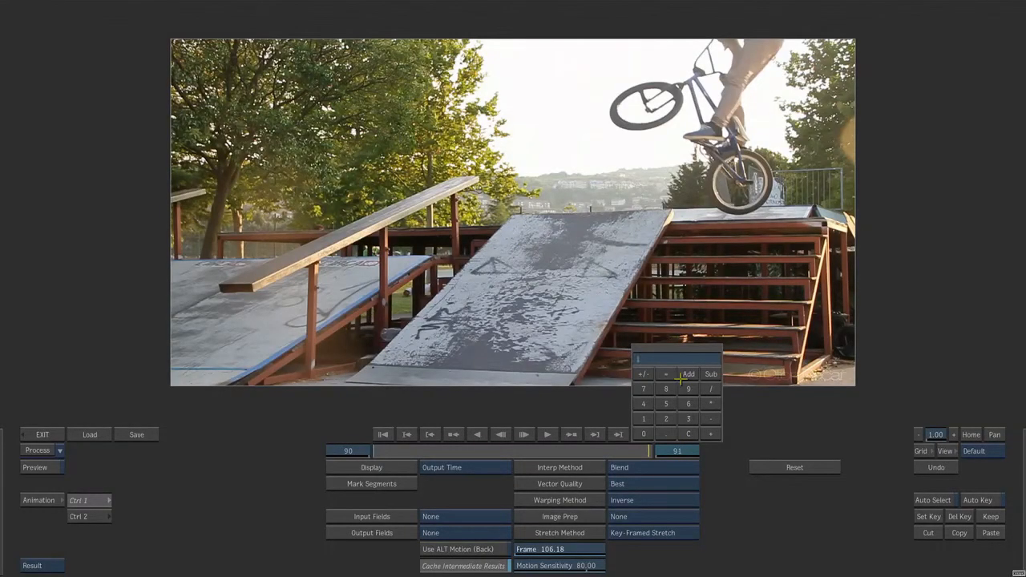
pyautogui.write('180')
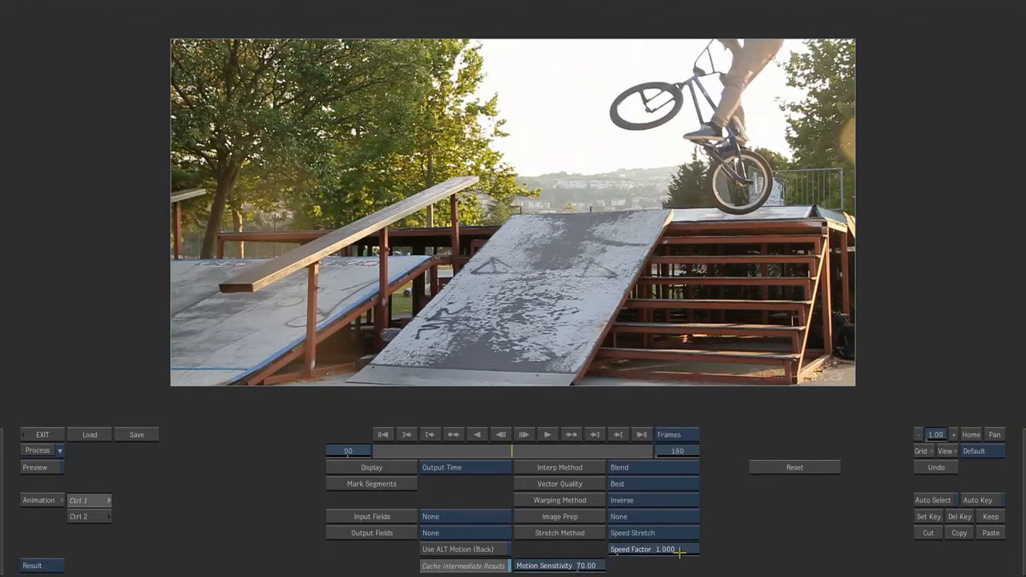
pyautogui.click(680, 552)
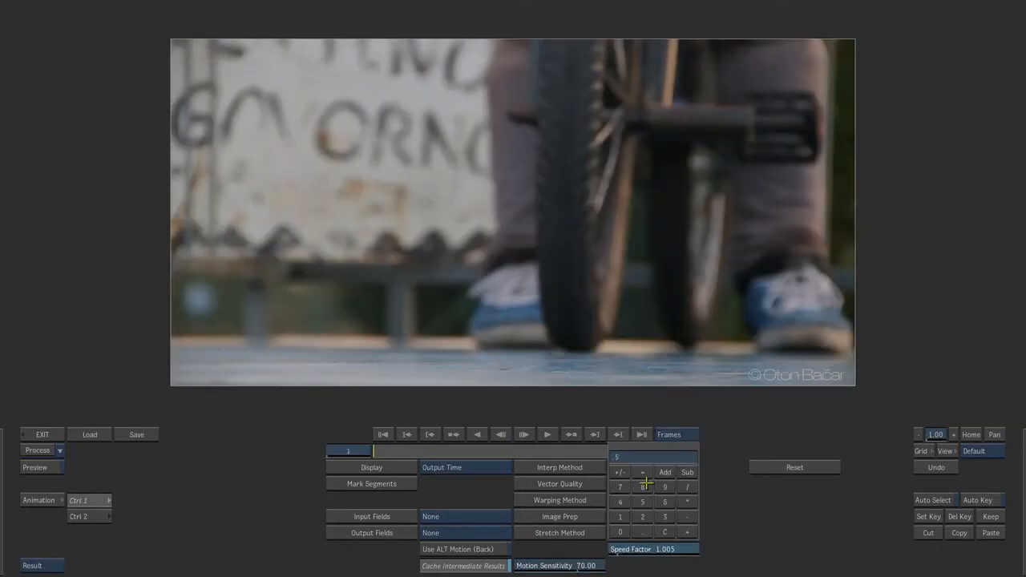
pyautogui.press('Return')
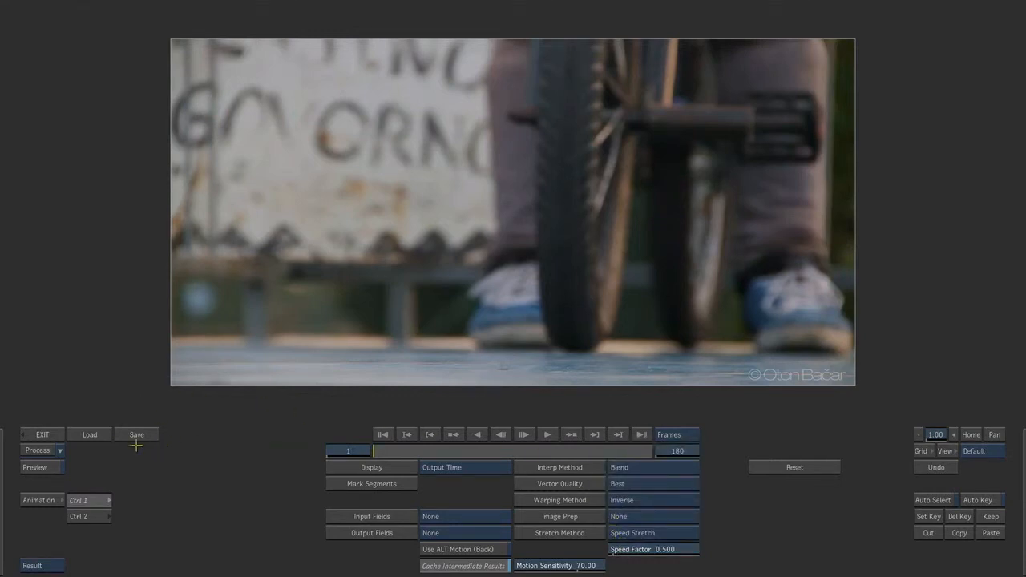
pyautogui.click(36, 450)
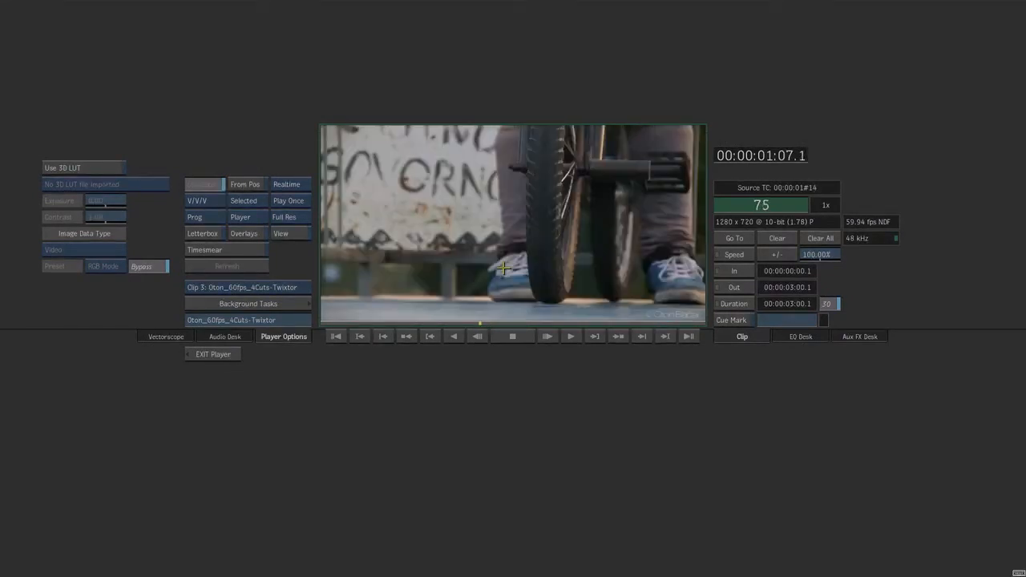
# Step frame by frame through the processed Oton_60fps_4Cuts-Twixtor clip to examine the transitions at the cuts
pyautogui.press('Left')
pyautogui.press('Right')
pyautogui.press('Right')
pyautogui.press('Right')
pyautogui.press('Right')
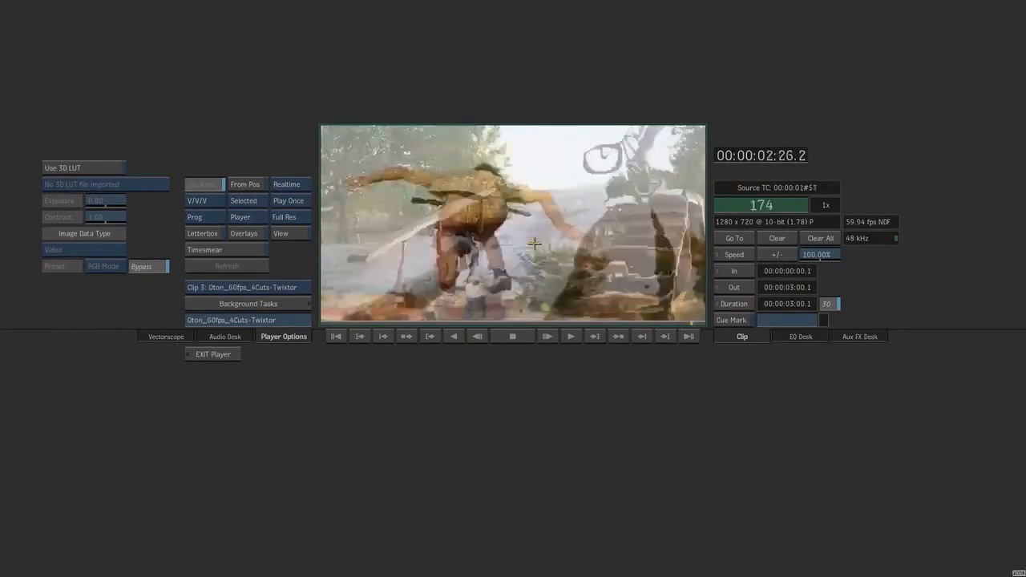
pyautogui.press('Left')
pyautogui.press('Left')
pyautogui.press('Left')
pyautogui.press('Left')
pyautogui.press('Left')
pyautogui.press('Left')
pyautogui.press('Left')
pyautogui.press('Left')
pyautogui.press('Left')
pyautogui.press('Left')
pyautogui.press('Left')
pyautogui.press('Left')
pyautogui.press('Left')
pyautogui.press('Left')
pyautogui.press('Left')
pyautogui.press('Left')
pyautogui.press('Left')
pyautogui.press('Left')
pyautogui.press('Left')
pyautogui.press('Left')
pyautogui.press('Left')
pyautogui.press('Left')
pyautogui.press('Left')
pyautogui.press('Left')
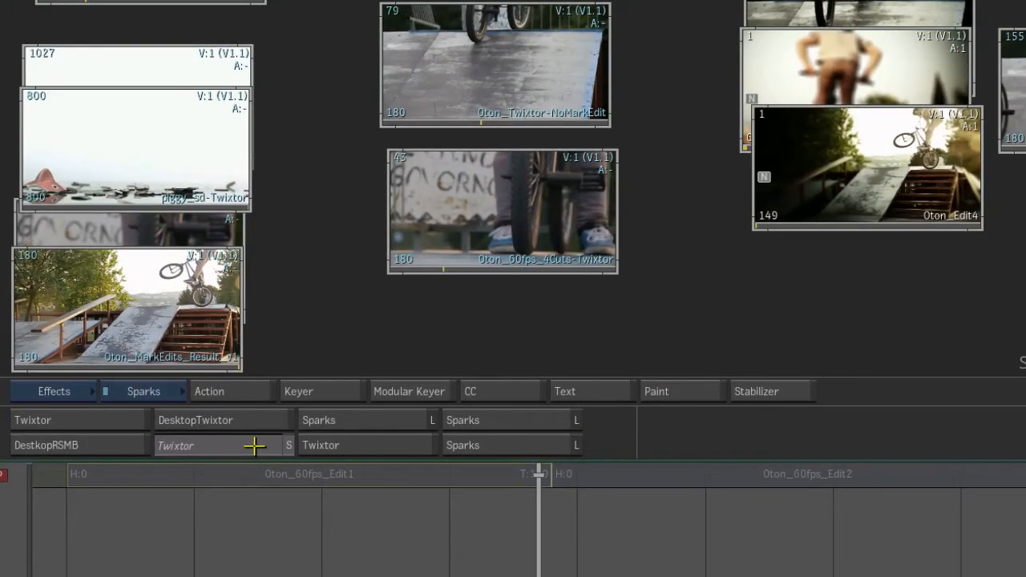
# Reopen Twixtor on the four-cut clip and save the setup as tut0032_MarkingSegments_v1-4
pyautogui.click(258, 444)
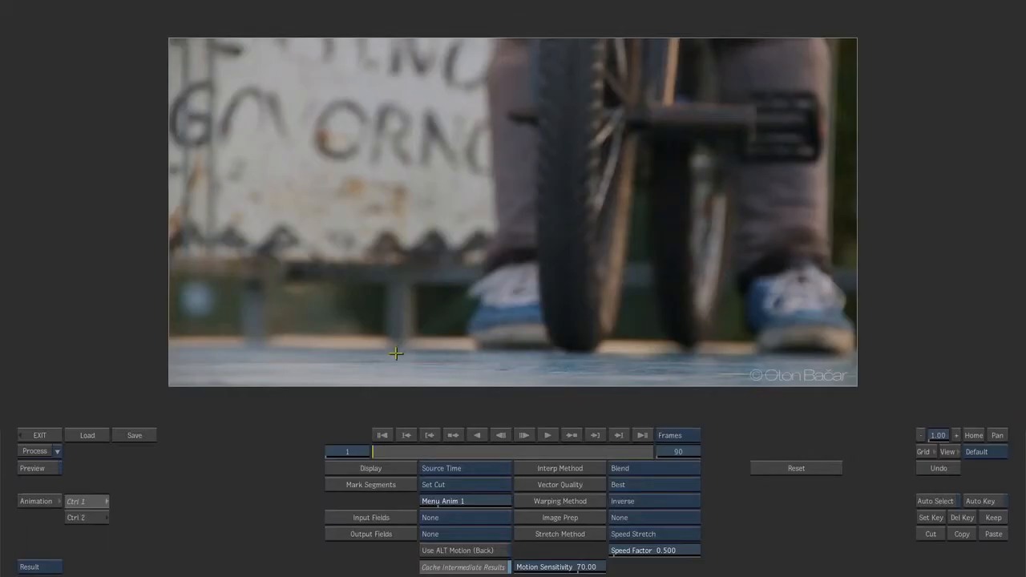
pyautogui.click(136, 435)
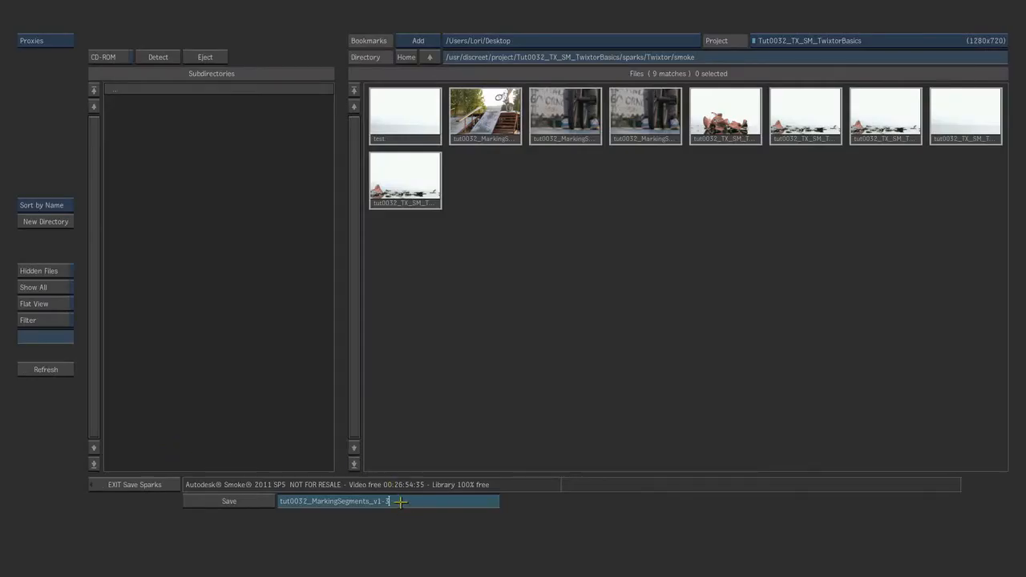
pyautogui.press('BackSpace')
pyautogui.write('4')
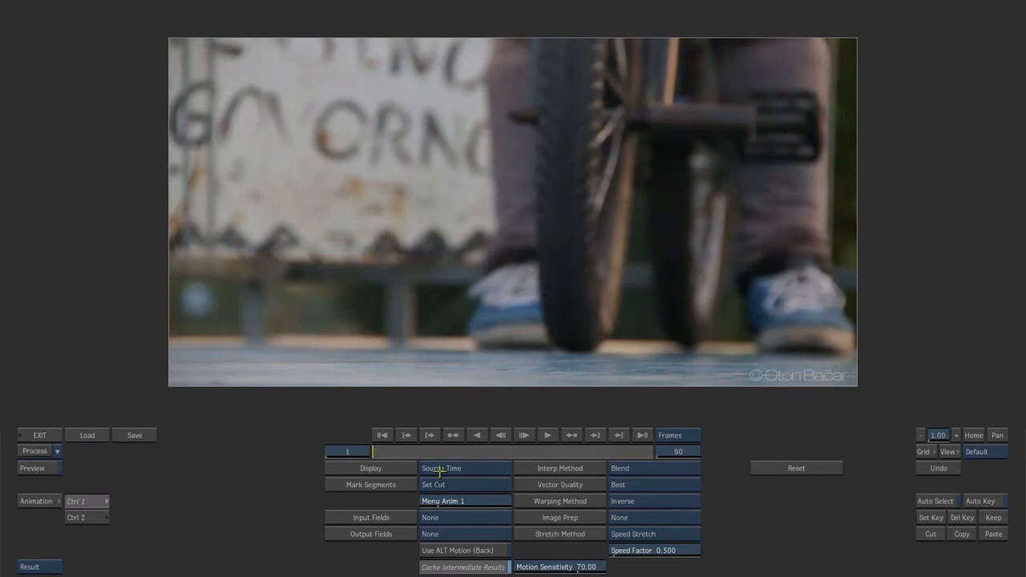
# Display the clip in Source Time and set the output length to 180 frames
pyautogui.click(440, 473)
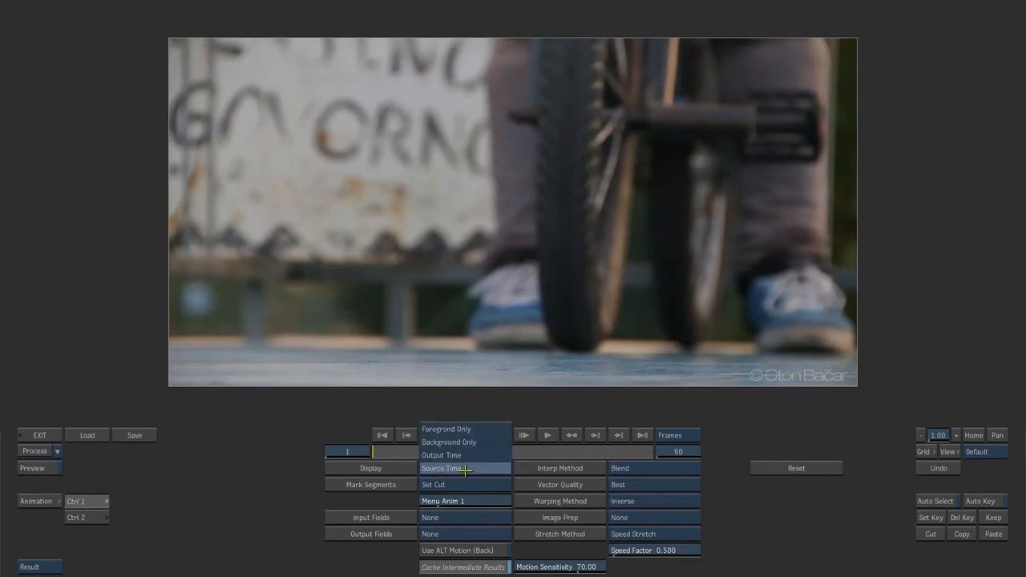
pyautogui.click(465, 474)
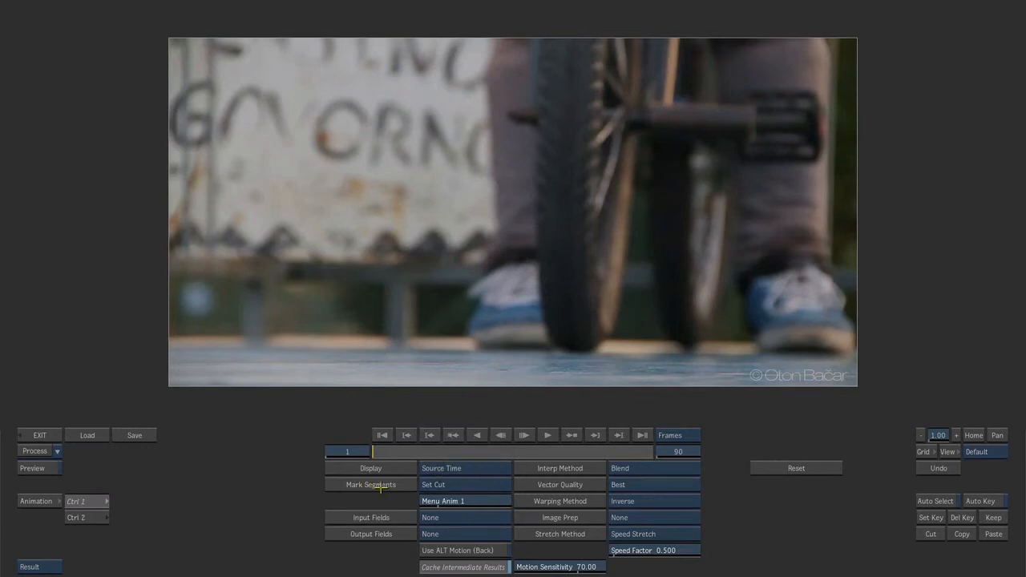
pyautogui.click(686, 453)
pyautogui.write('180')
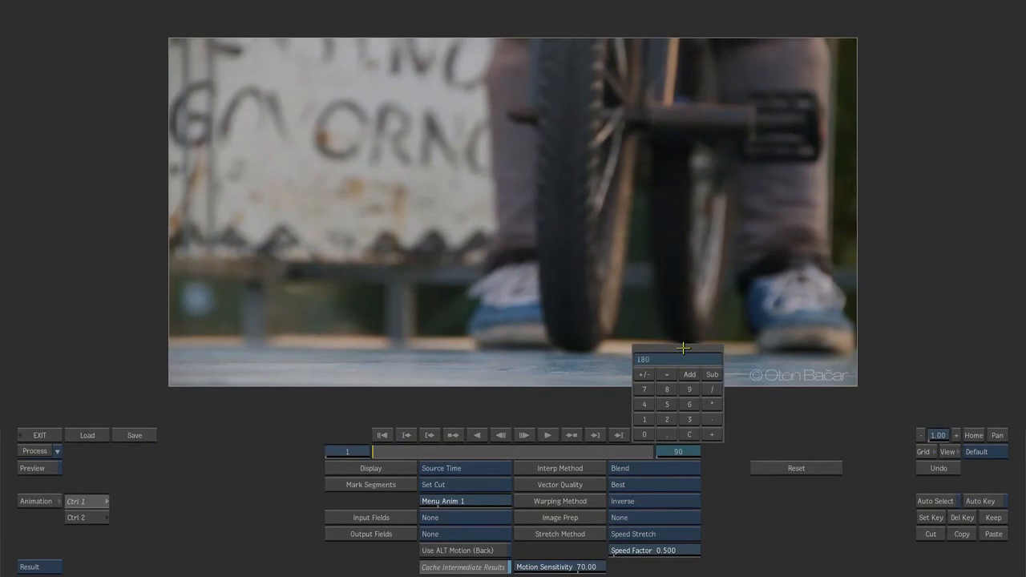
pyautogui.press('Return')
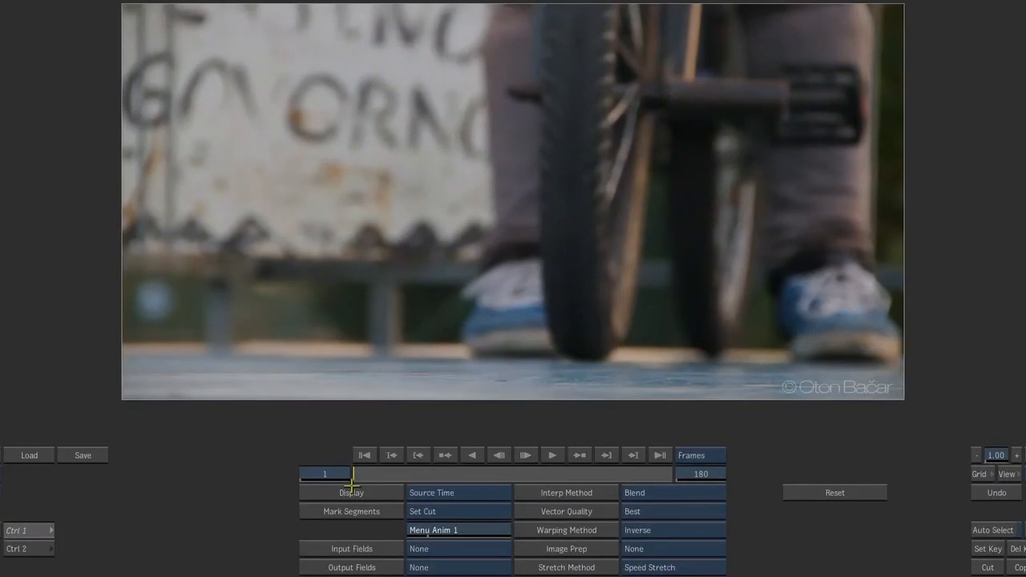
# Mark segments on the source clip, keying Cut A at frame 1 and Cut B at frame 39
pyautogui.click(463, 514)
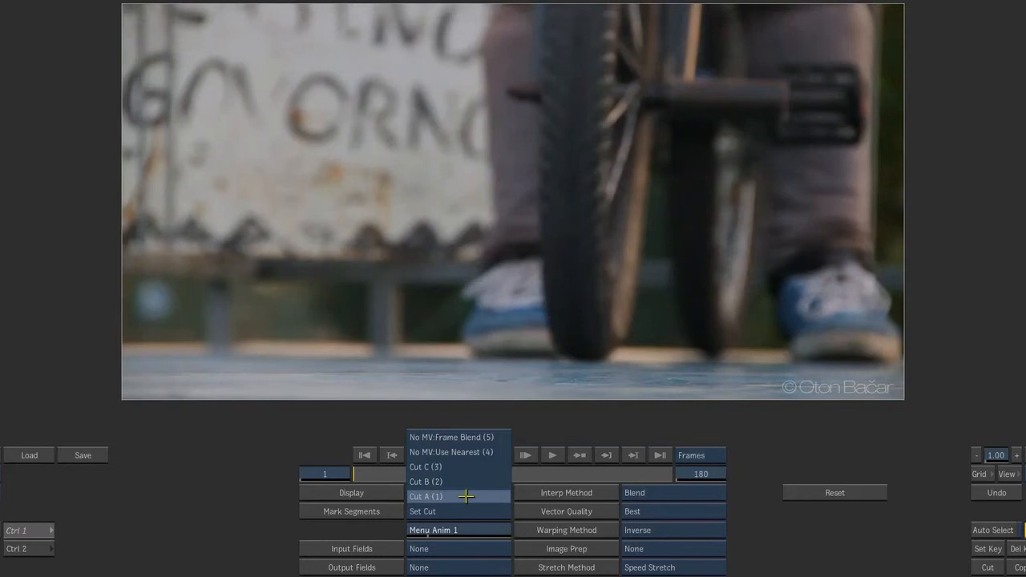
pyautogui.click(465, 496)
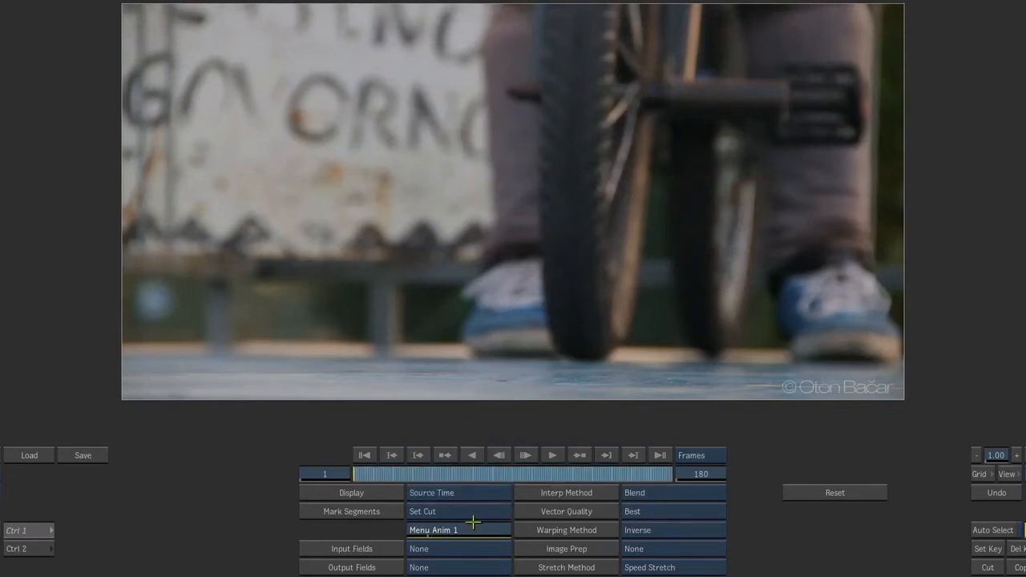
pyautogui.click(325, 474)
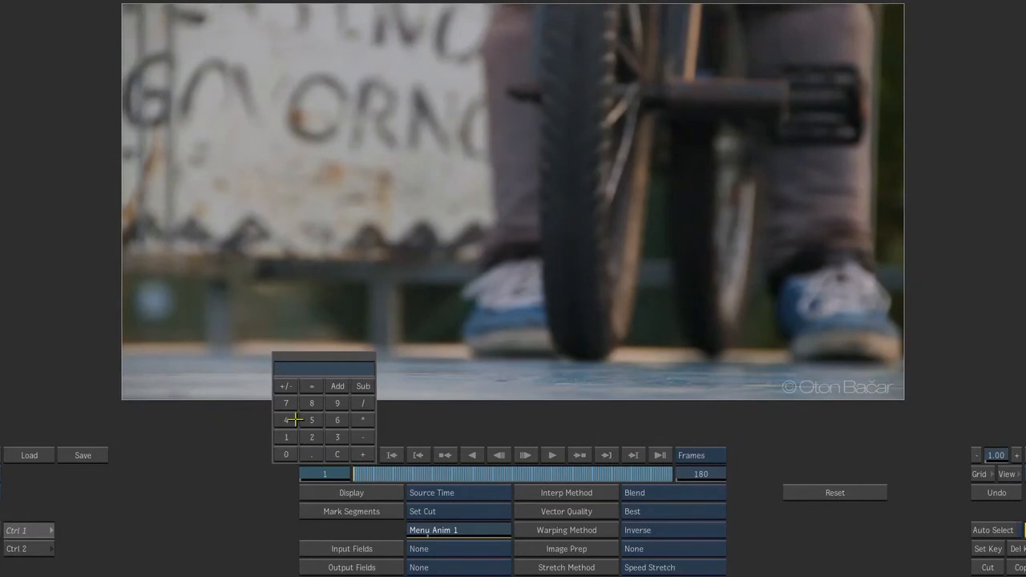
pyautogui.write('39')
pyautogui.press('Return')
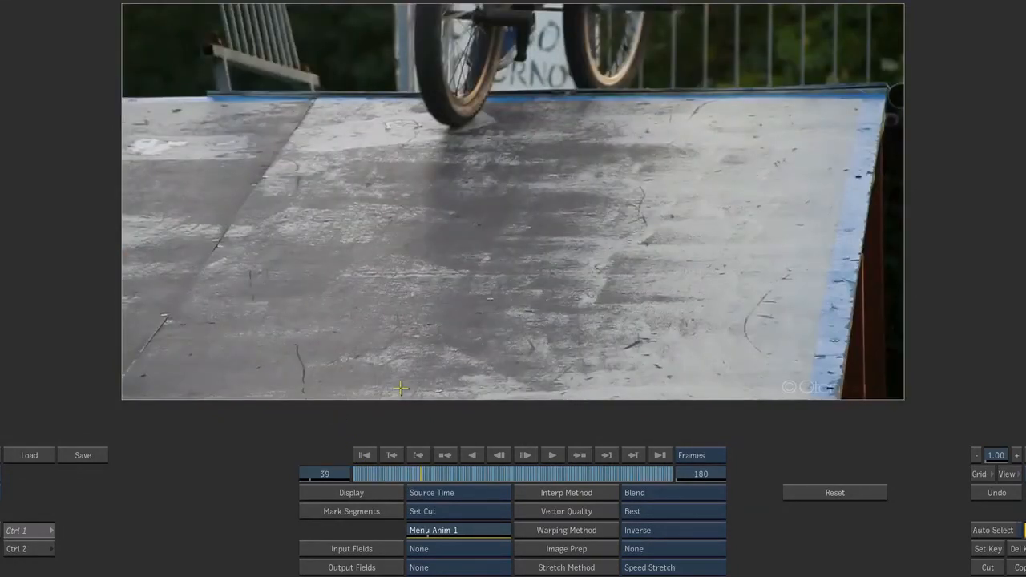
pyautogui.press('Left')
pyautogui.press('Right')
pyautogui.click(453, 513)
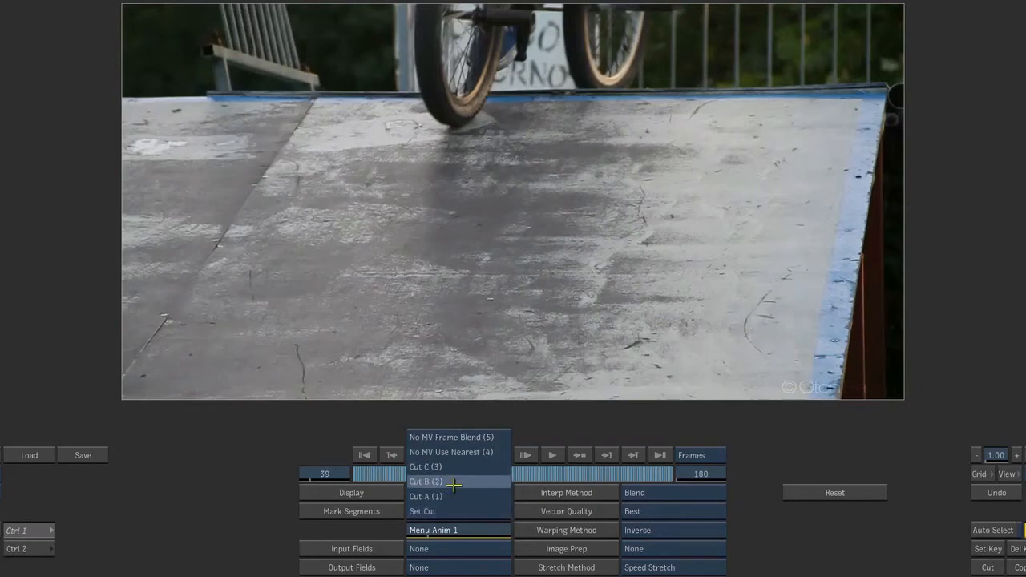
pyautogui.click(453, 482)
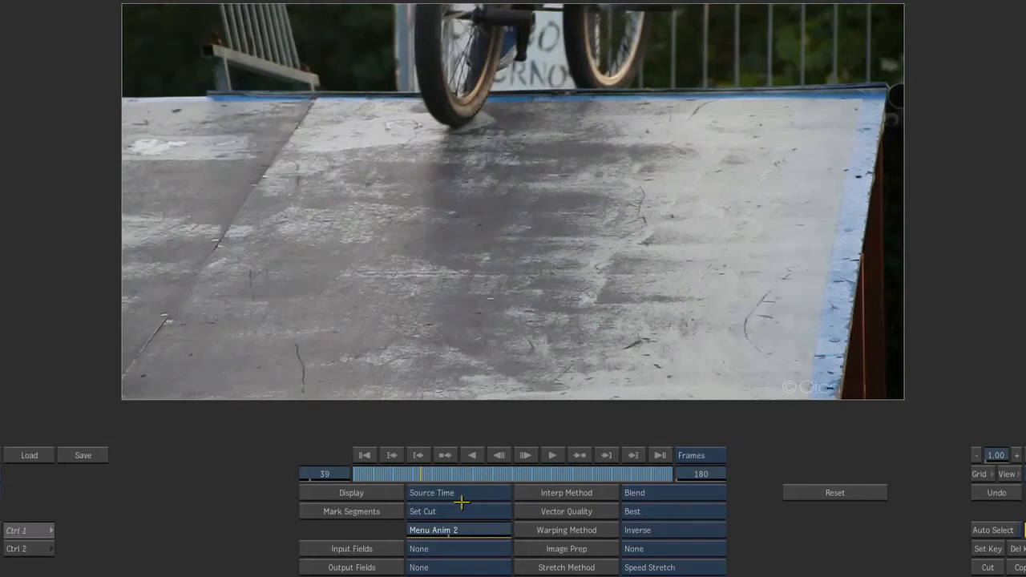
# Go to frame 79 and mark the third segment as Cut C
pyautogui.click(326, 473)
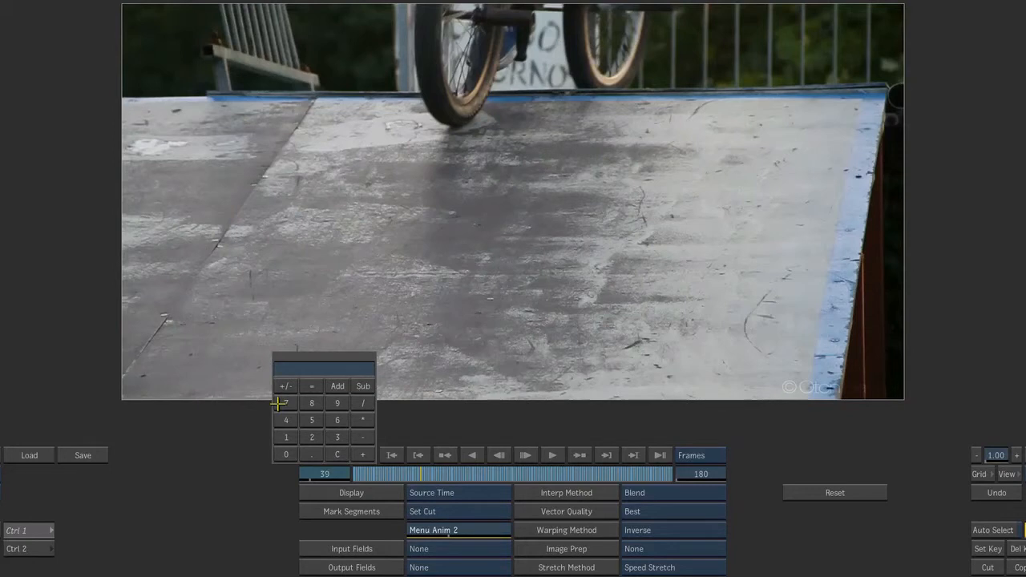
pyautogui.write('79')
pyautogui.press('Return')
pyautogui.click(461, 515)
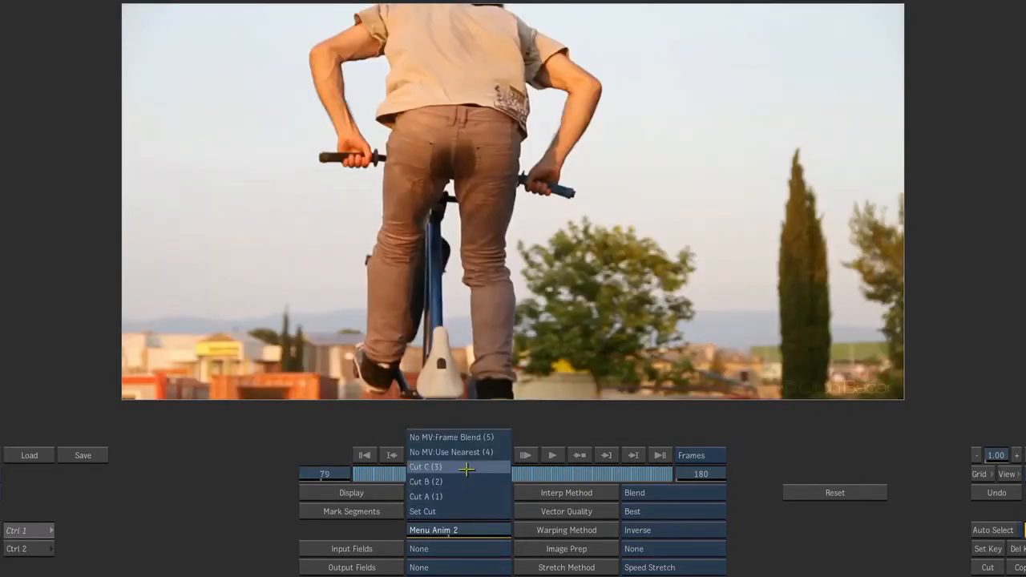
pyautogui.click(469, 467)
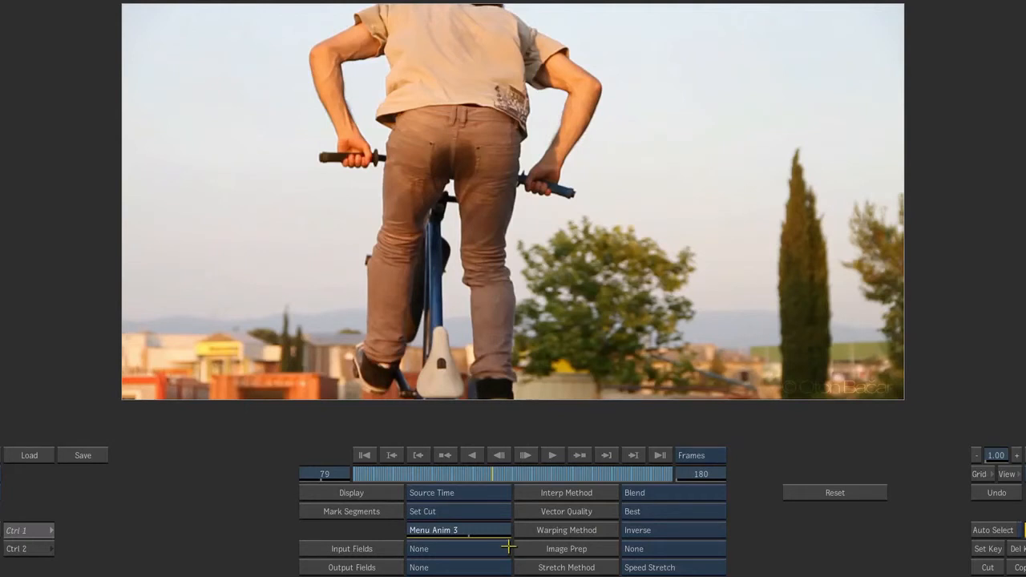
# Go to frame 88 and mark the last segment as Cut A
pyautogui.click(324, 474)
pyautogui.write('88')
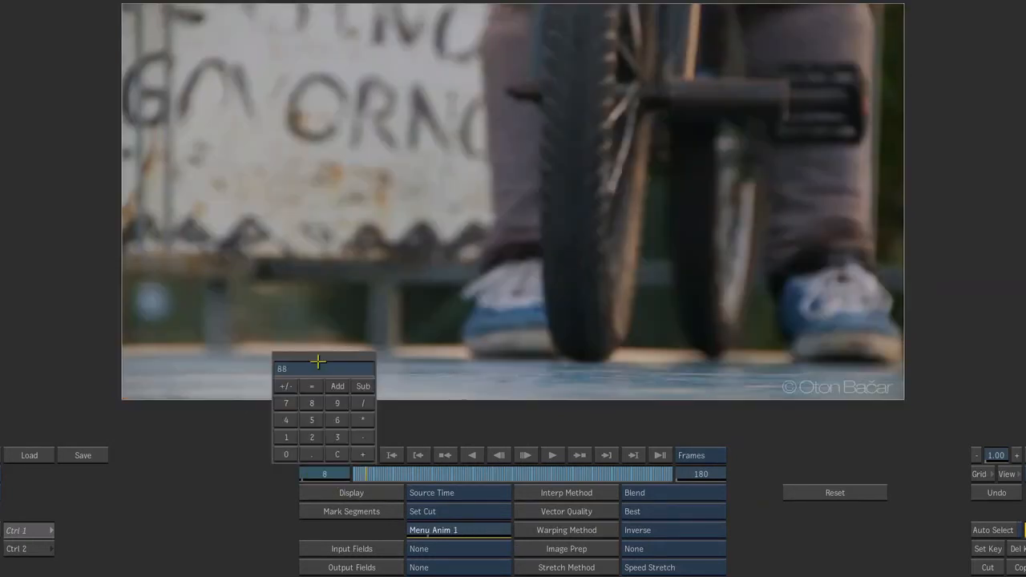
pyautogui.press('Return')
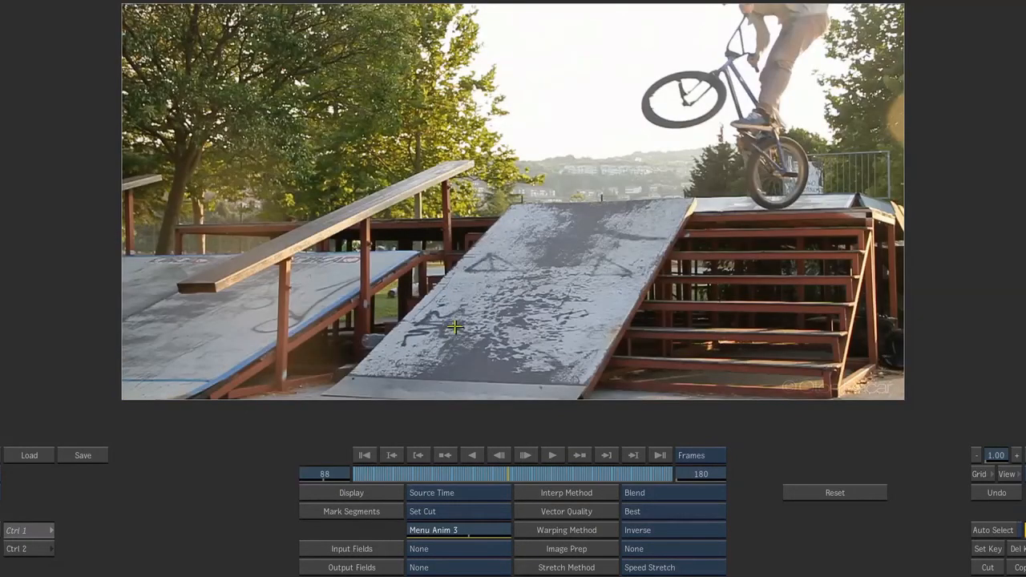
pyautogui.click(456, 511)
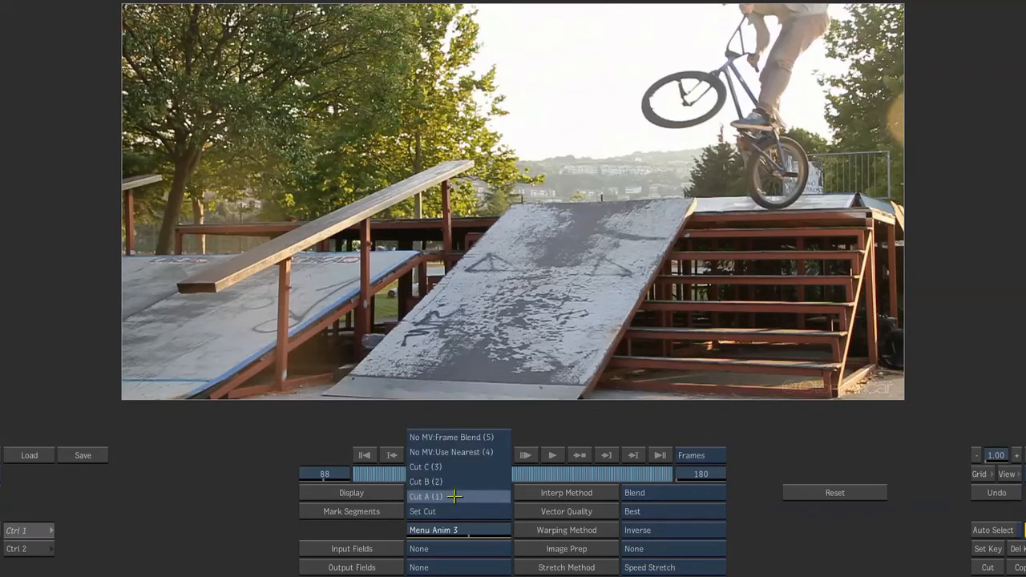
pyautogui.click(454, 496)
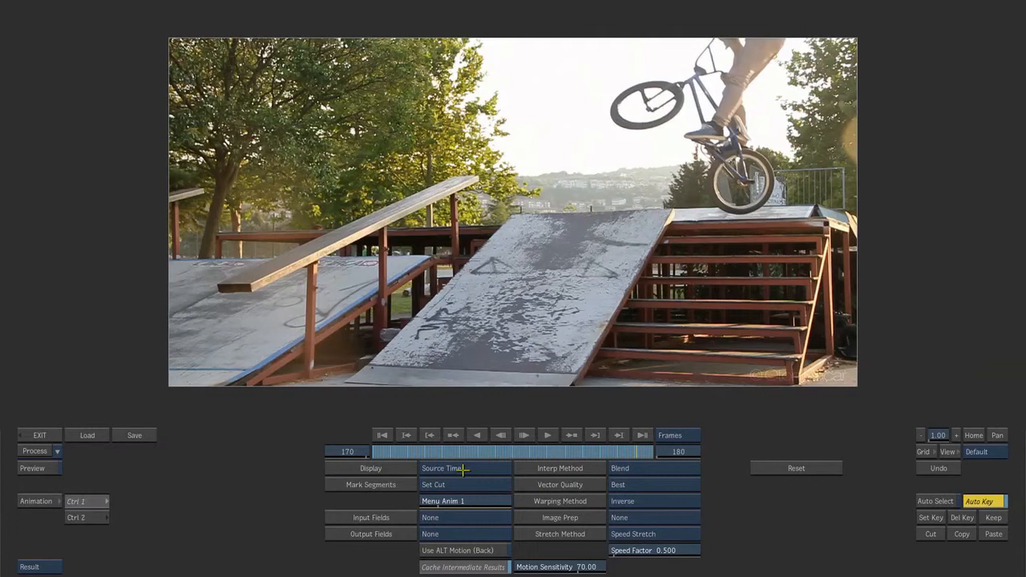
# Display the clip in Output Time, try Motion Sensitivity at 10 and 100, and set it to 45
pyautogui.click(463, 470)
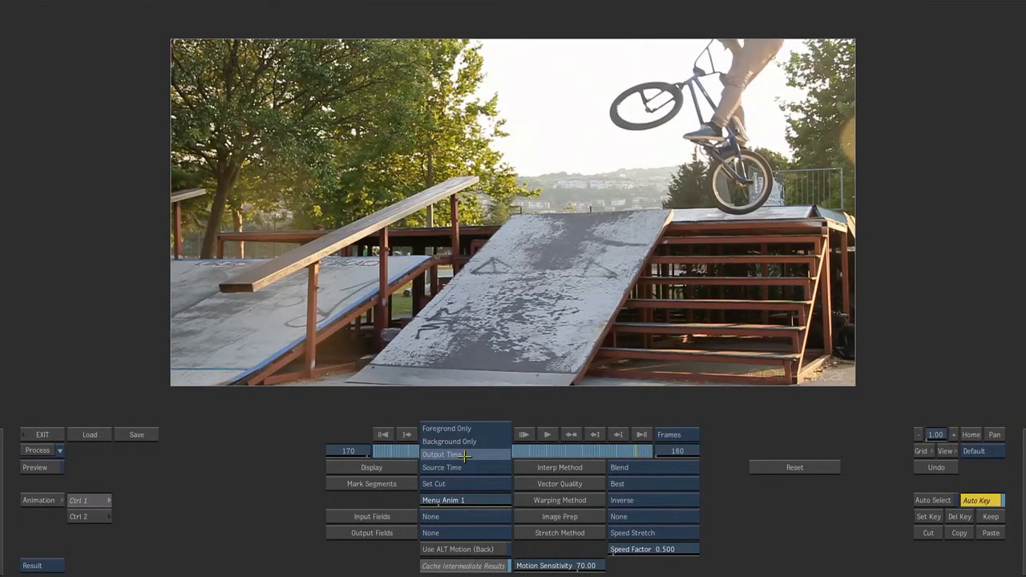
pyautogui.click(463, 453)
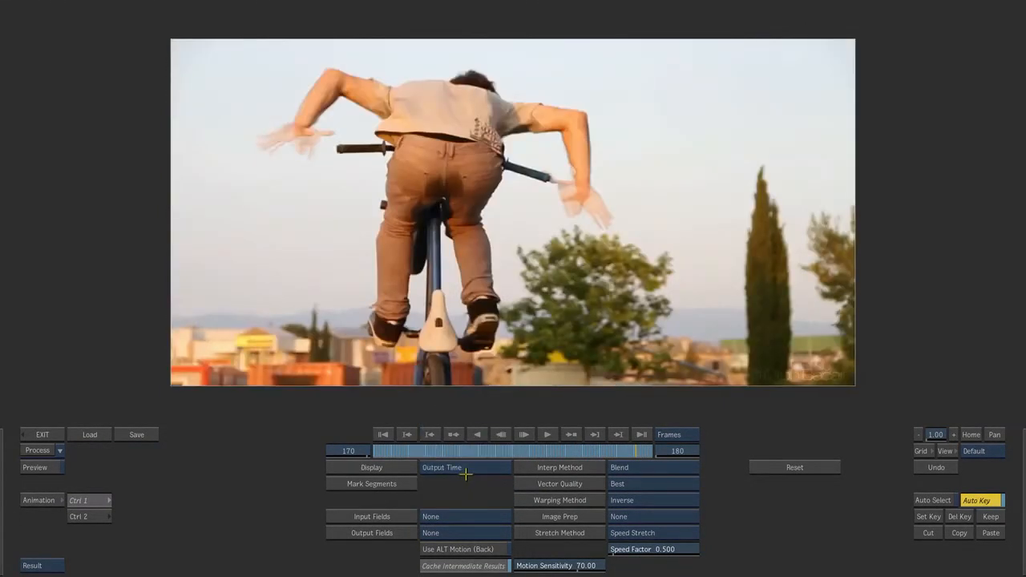
pyautogui.click(562, 565)
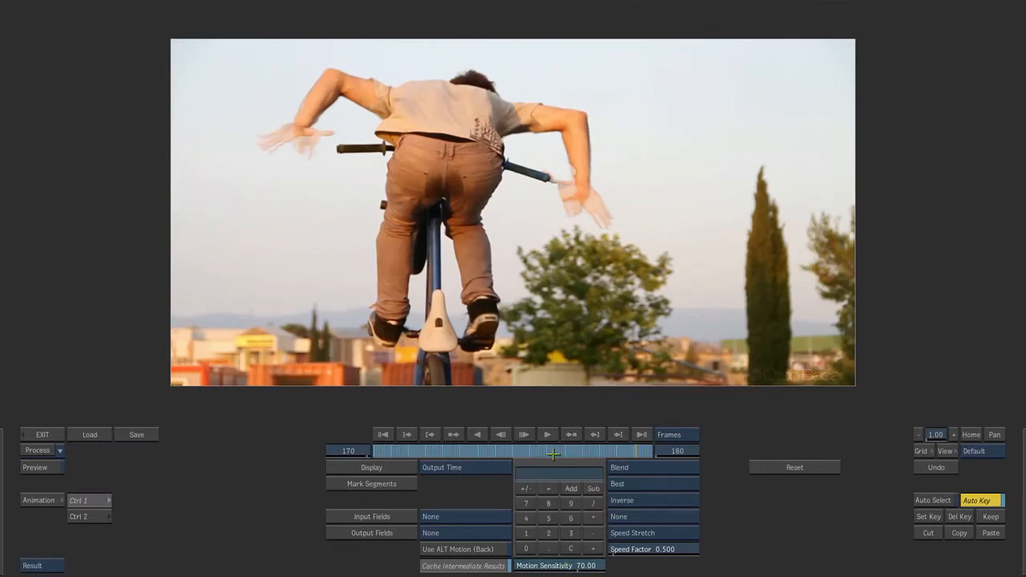
pyautogui.write('0')
pyautogui.press('Return')
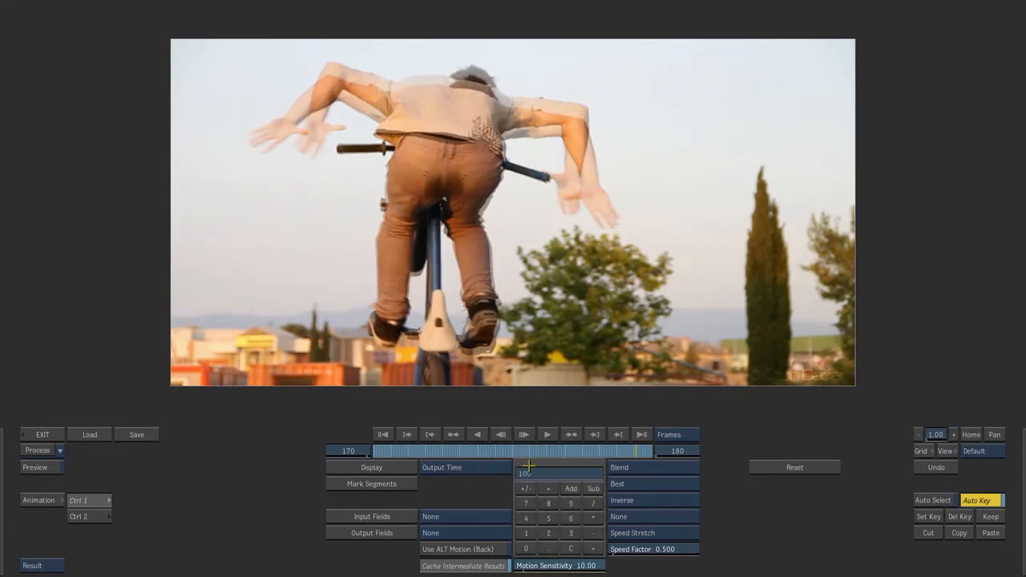
pyautogui.press('Return')
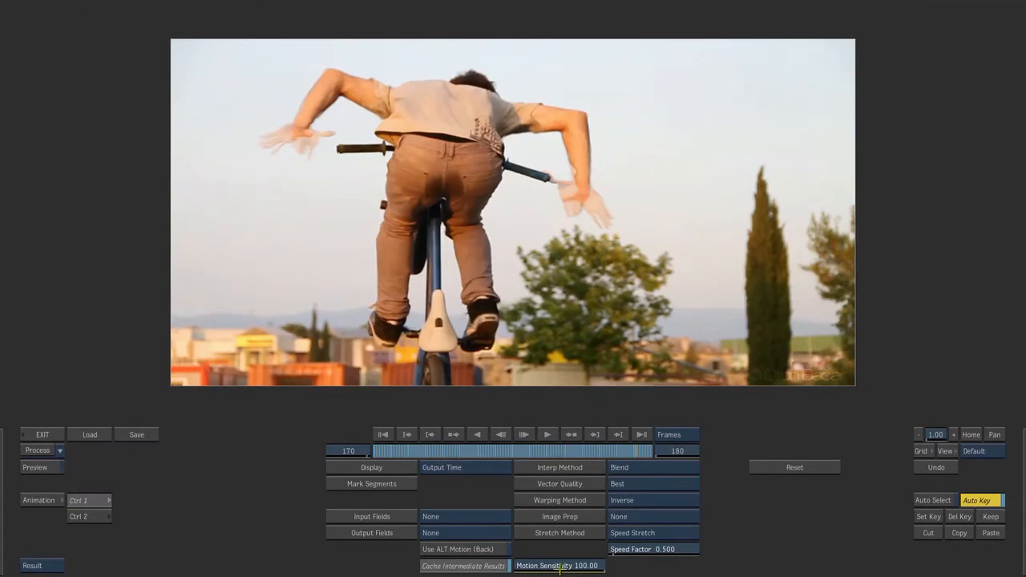
pyautogui.click(560, 566)
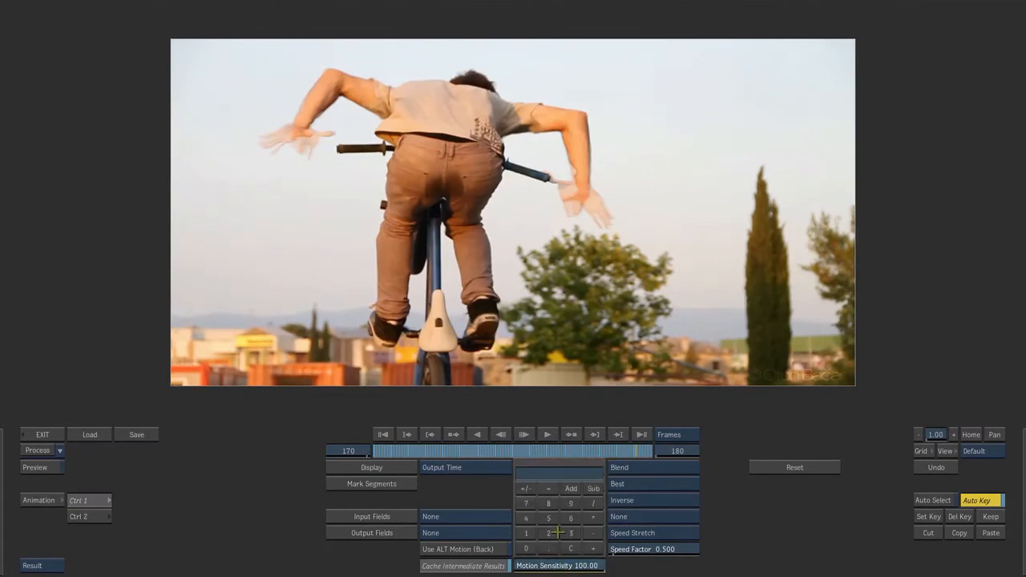
pyautogui.write('45')
pyautogui.press('Return')
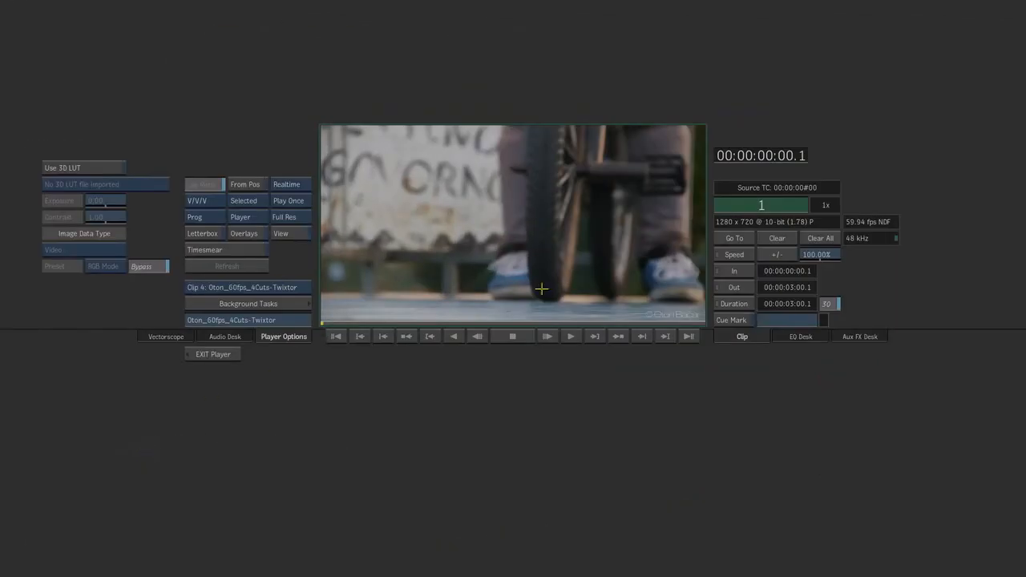
# Play the processed Oton_60fps_4Cuts-Twixtor clip through its cuts and close the player
pyautogui.click(569, 336)
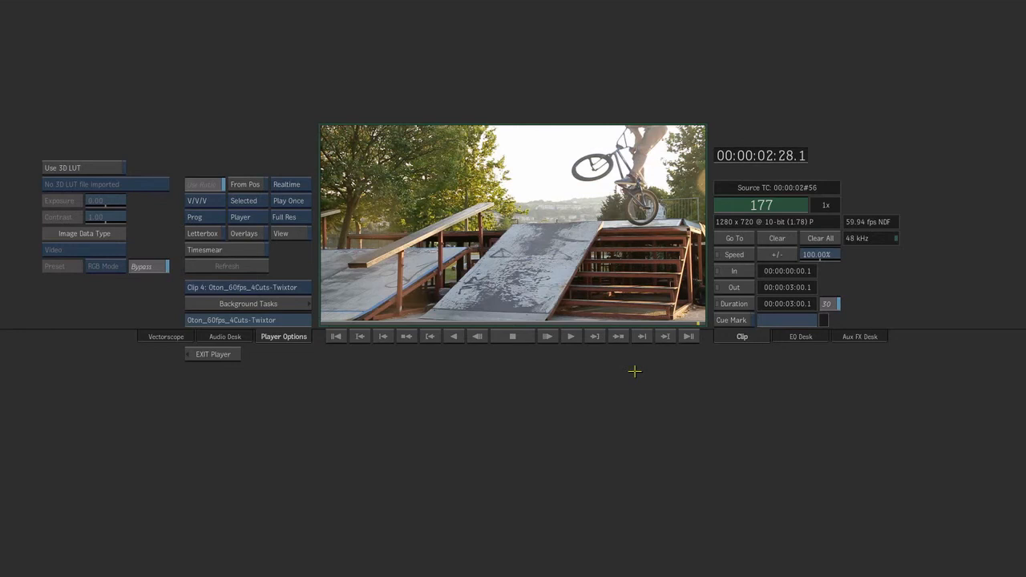
pyautogui.press('Escape')
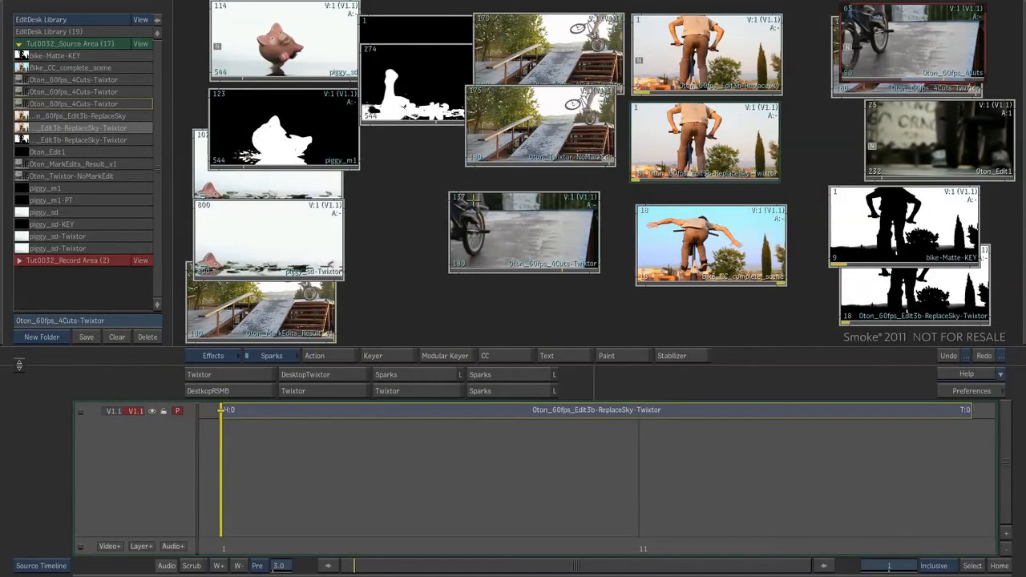
# Open Twixtor on the 9-frame Oton_60fps_Edit3b-ReplaceSky clip, set a longer output length, and process it
pyautogui.click(239, 373)
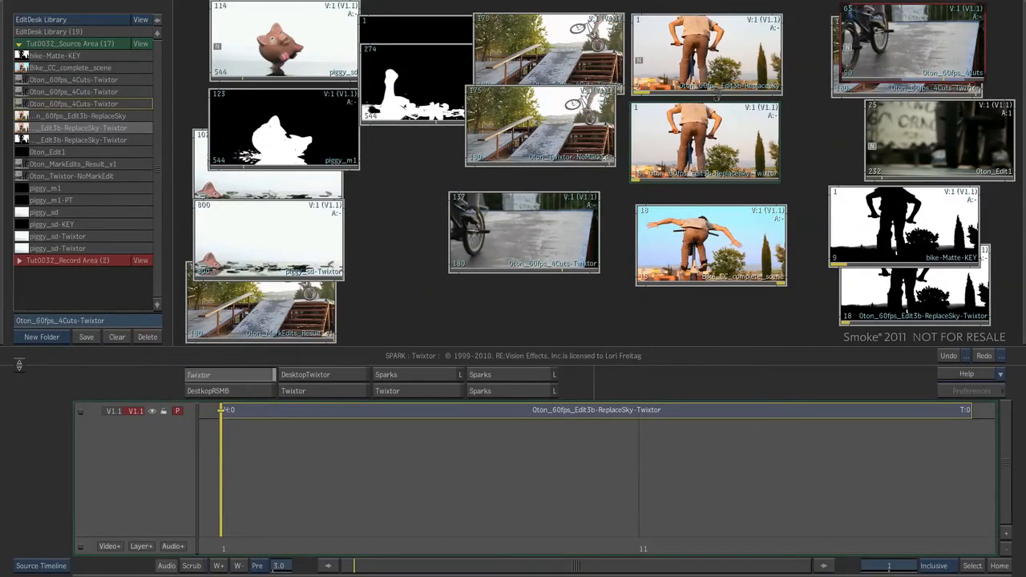
pyautogui.click(716, 96)
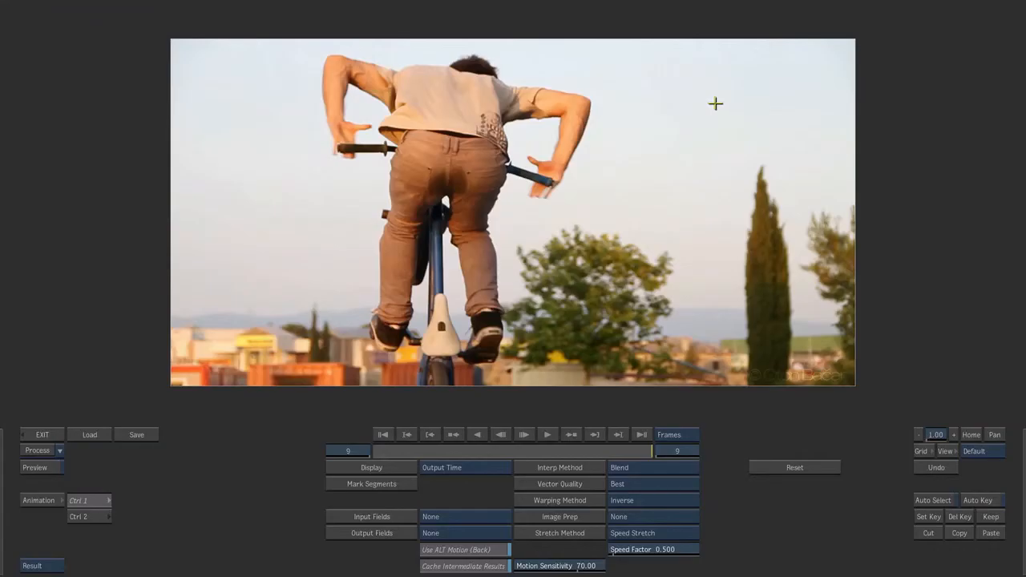
pyautogui.click(679, 451)
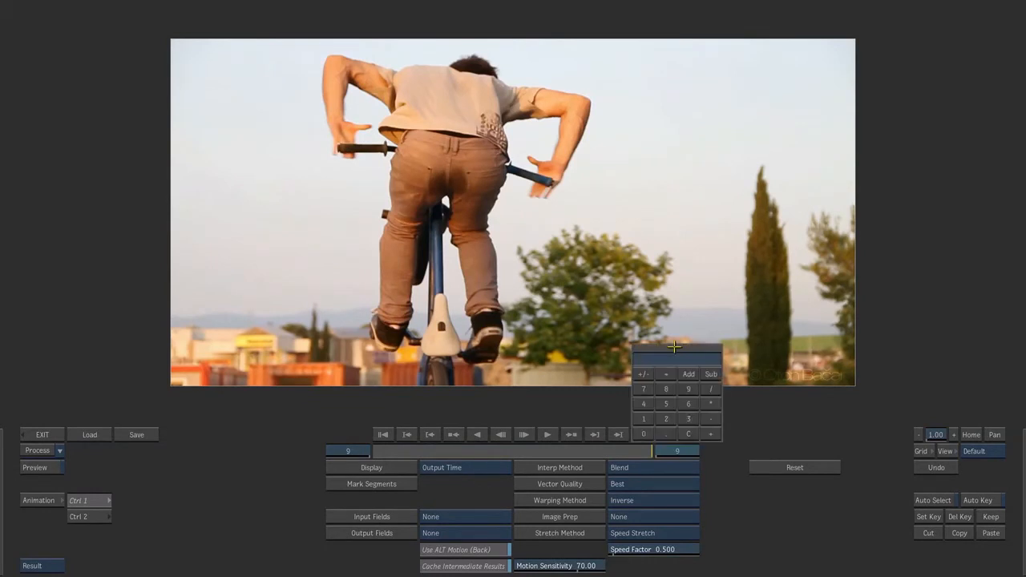
pyautogui.write('15')
pyautogui.press('Return')
pyautogui.click(36, 450)
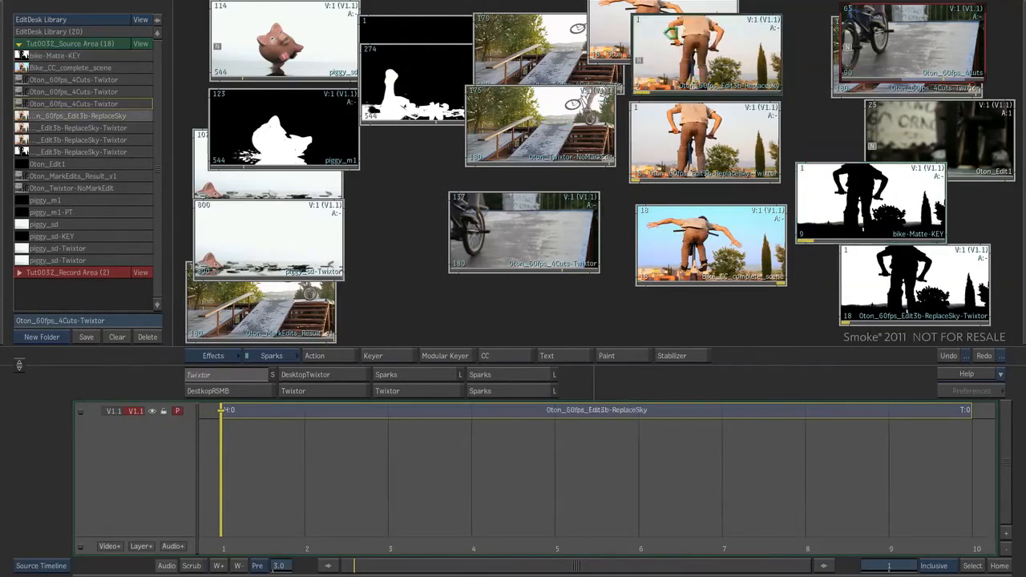
# Open Twixtor on the bike matte with the ReplaceSky clip as its motion source, keeping Use ALT Motion (Back) enabled
pyautogui.click(695, 82)
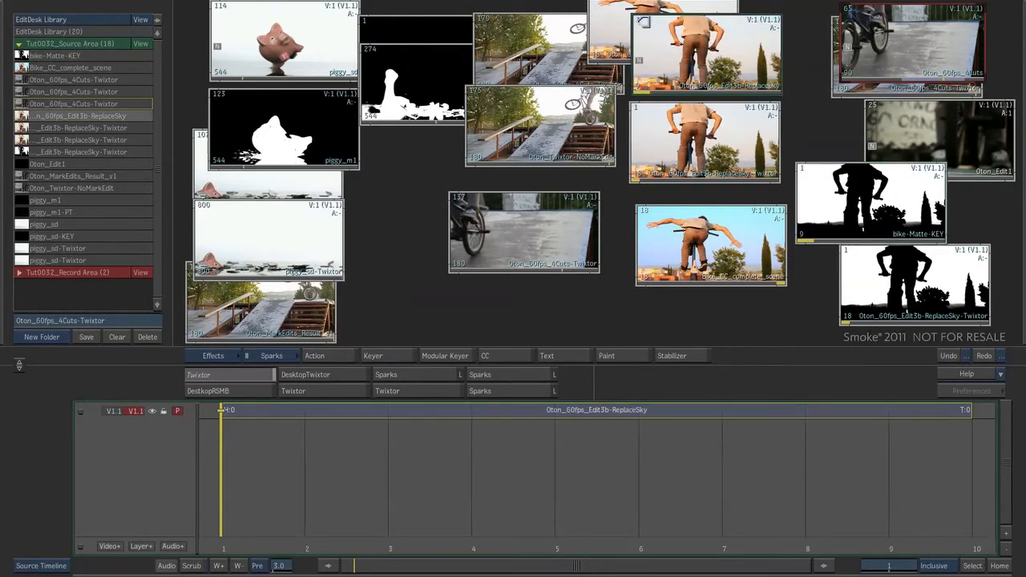
pyautogui.click(537, 371)
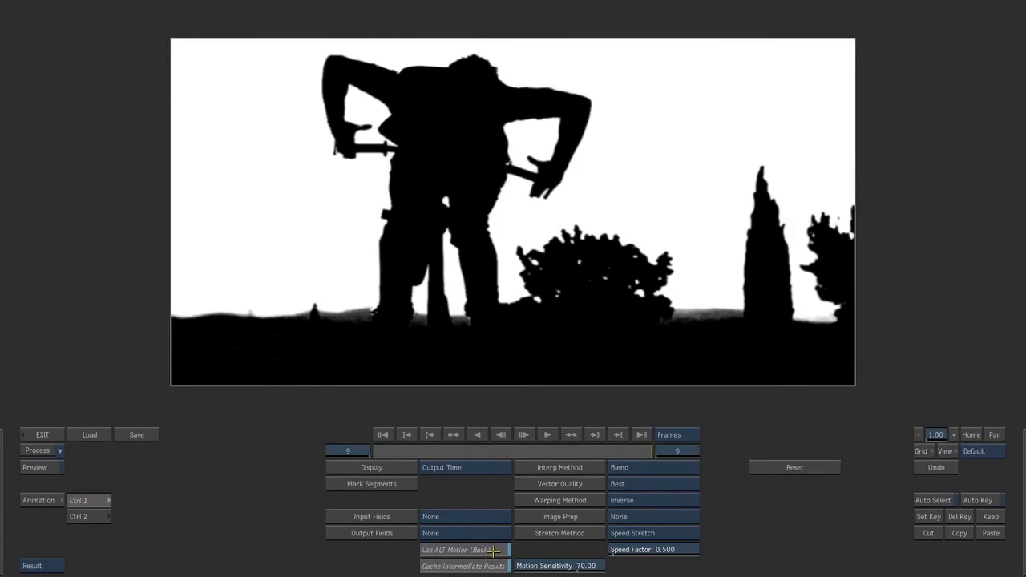
pyautogui.click(487, 552)
pyautogui.click(493, 553)
# Return to frame 1 of the matte and set the output length to 18 frames
pyautogui.click(384, 434)
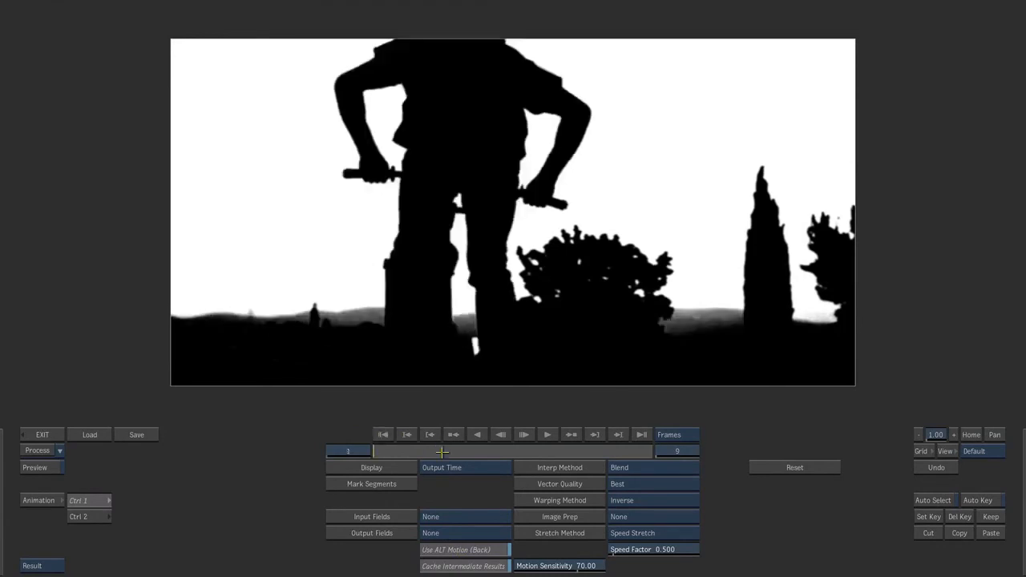
pyautogui.click(675, 452)
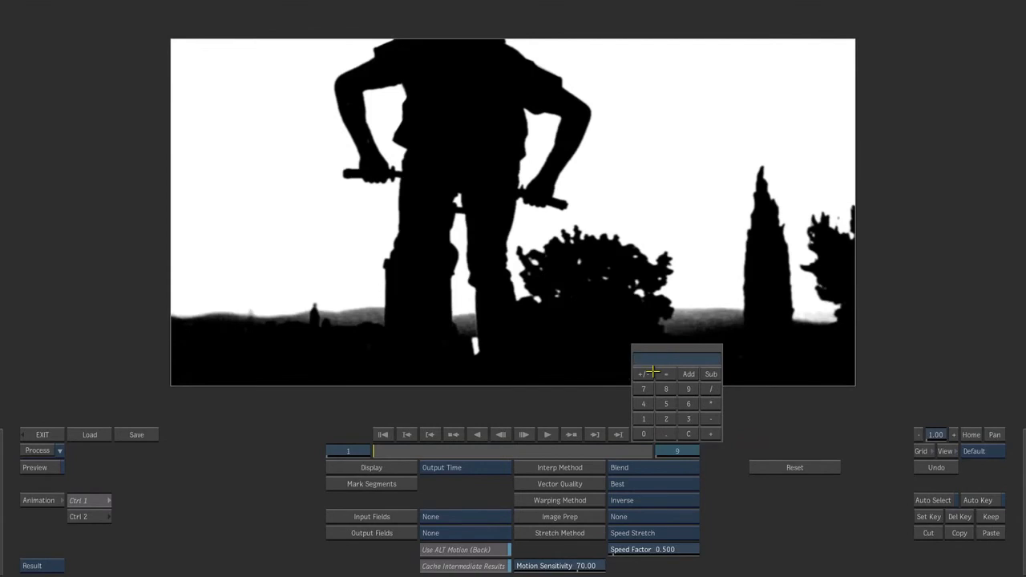
pyautogui.write('18')
pyautogui.press('Return')
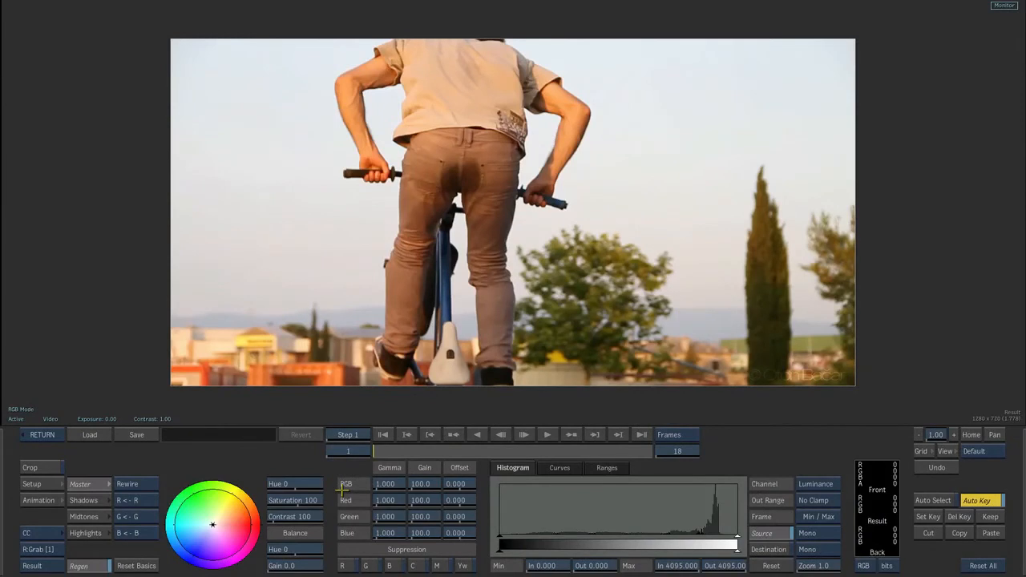
# Colour correct the retimed bike clip by raising the master saturation slightly and shifting its colour balance toward blue
pyautogui.moveTo(321, 502); pyautogui.dragTo(362, 504)
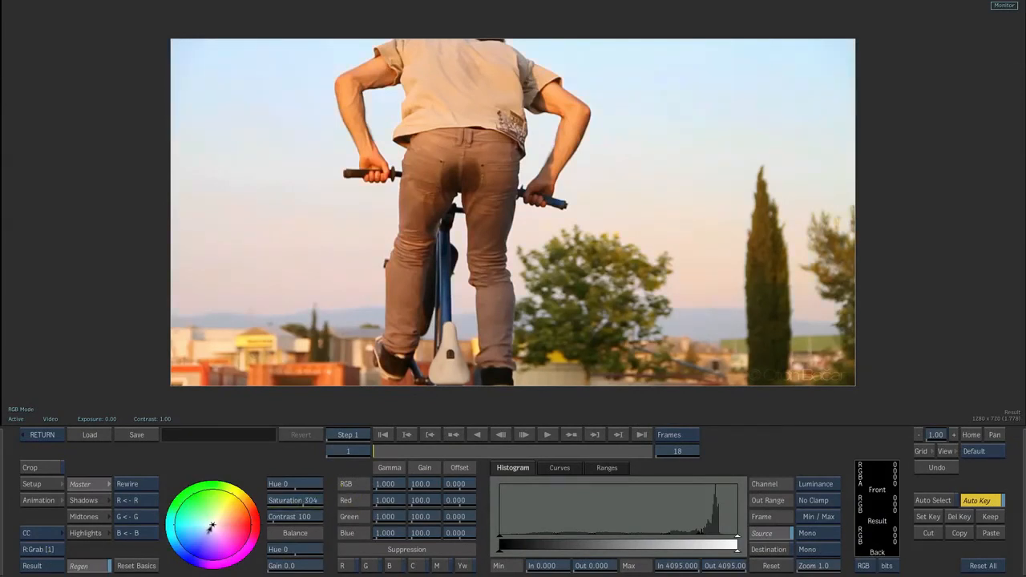
pyautogui.moveTo(192, 541); pyautogui.dragTo(196, 538)
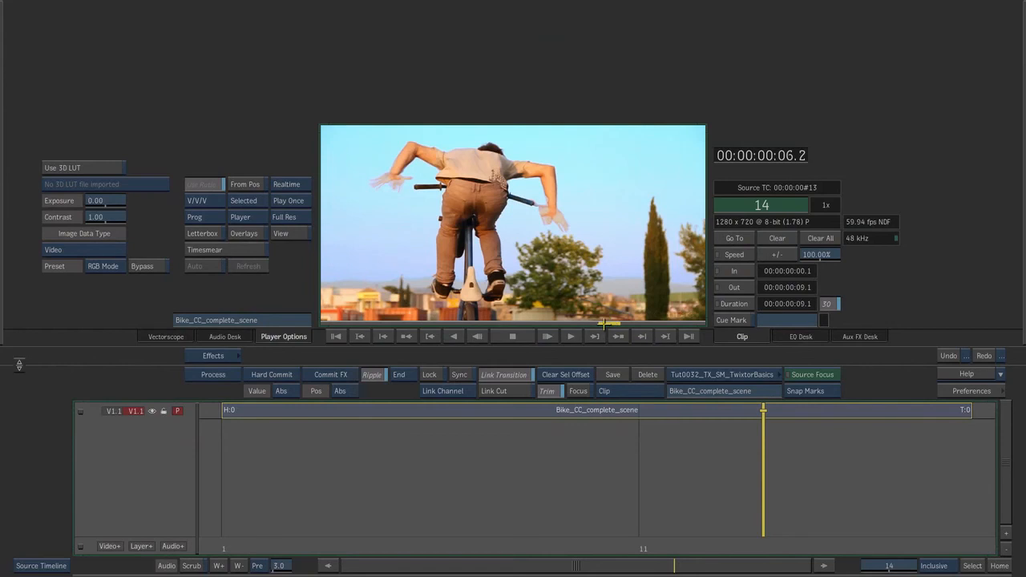
# Scrub through Bike_CC_complete_scene to frame 18 to examine the sky composite, and close the player
pyautogui.moveTo(603, 324); pyautogui.dragTo(814, 238)
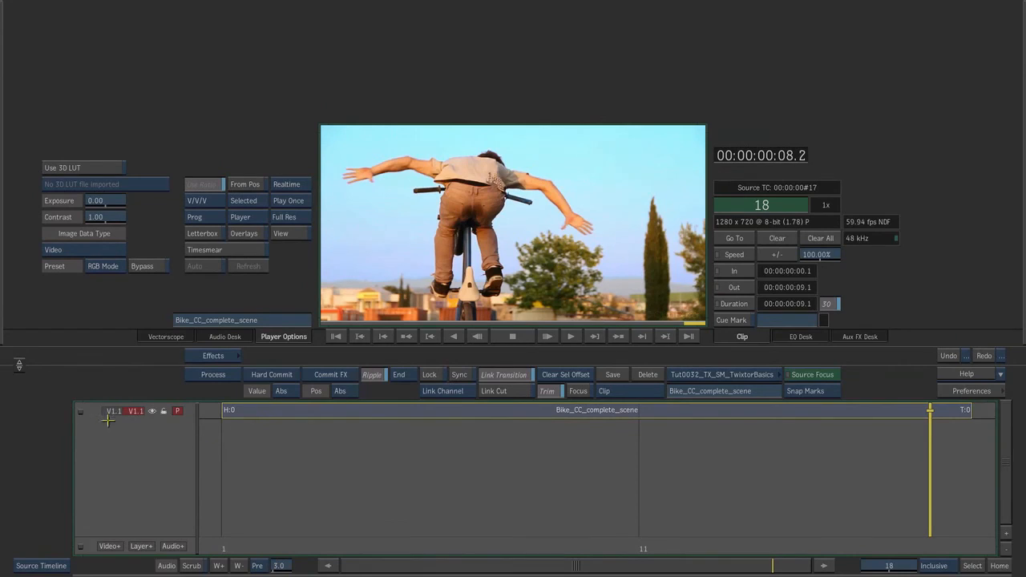
pyautogui.press('Escape')
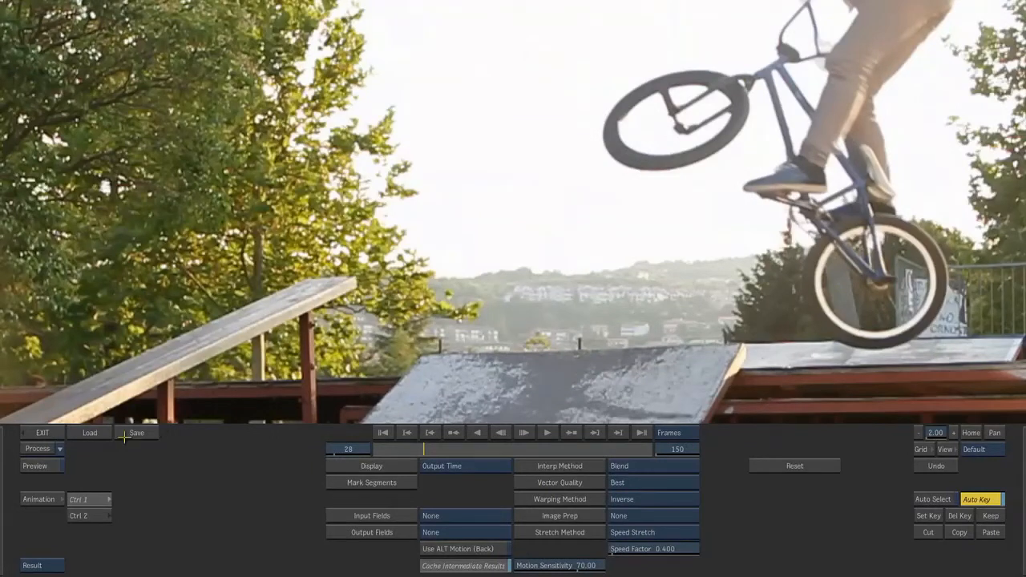
# Set the Twixtor Motion Blur Compensate value to 3 and nudge it to 3.005
pyautogui.click(93, 515)
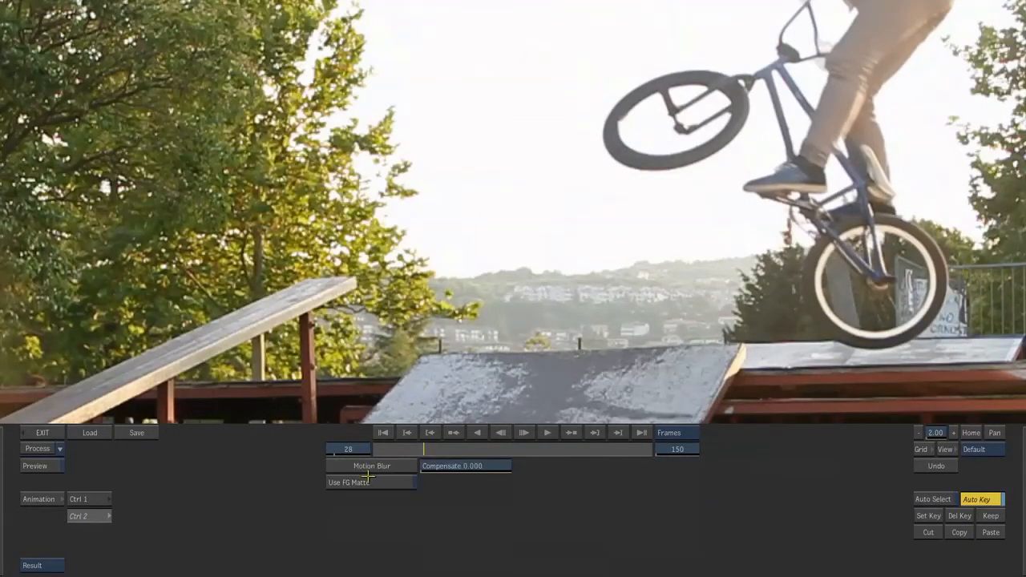
pyautogui.click(497, 469)
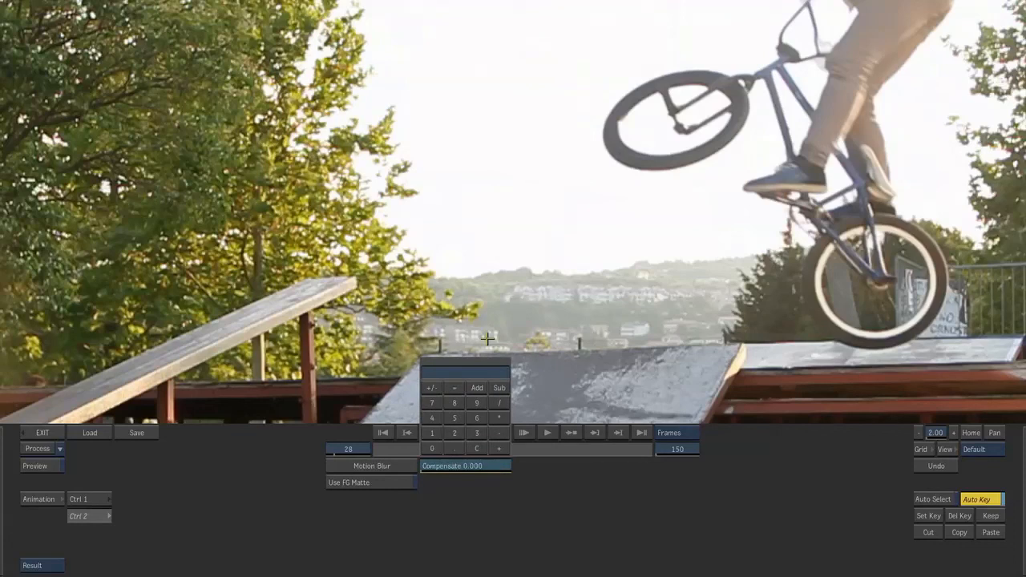
pyautogui.write('3')
pyautogui.press('Return')
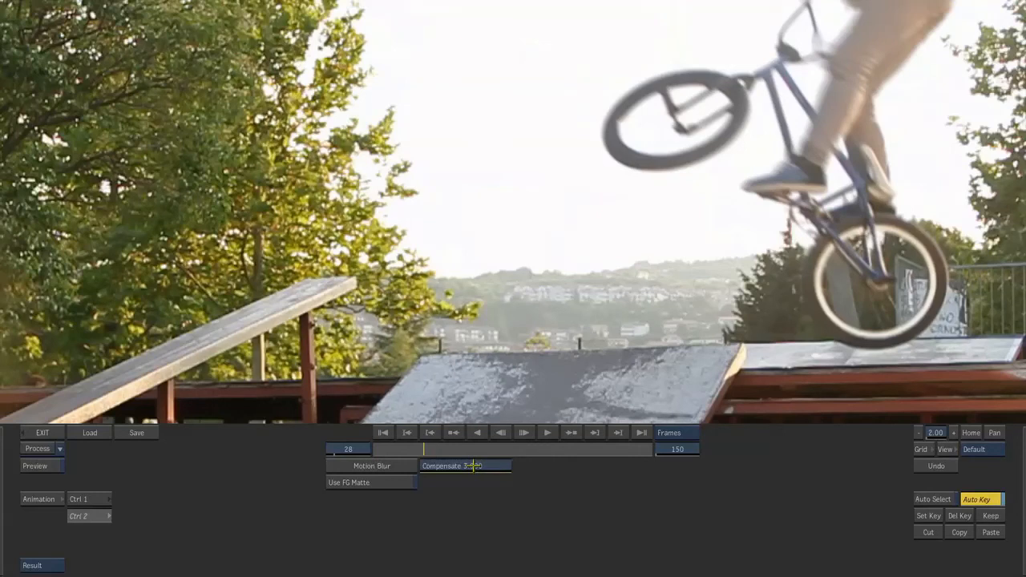
pyautogui.moveTo(474, 466); pyautogui.dragTo(465, 439)
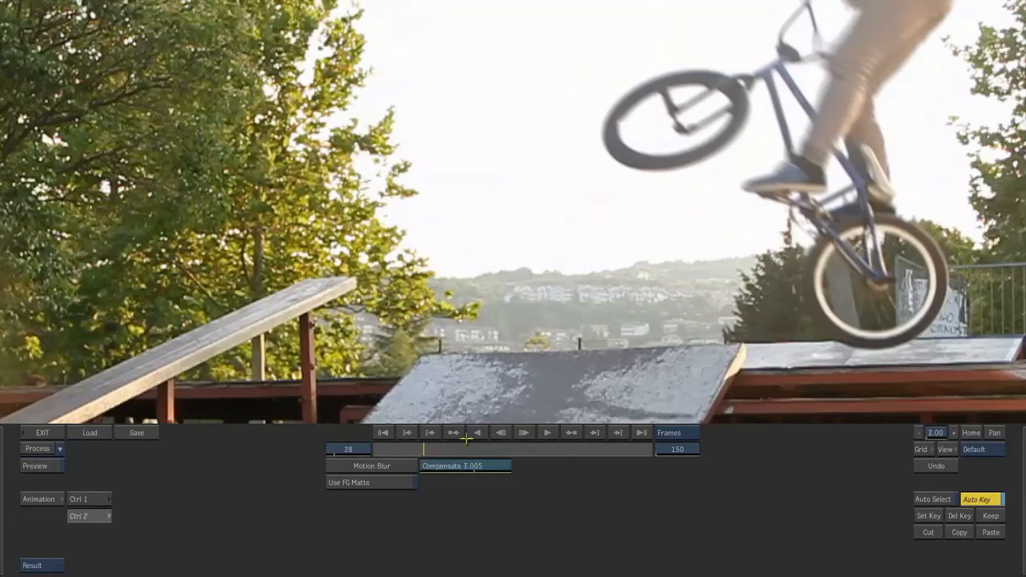